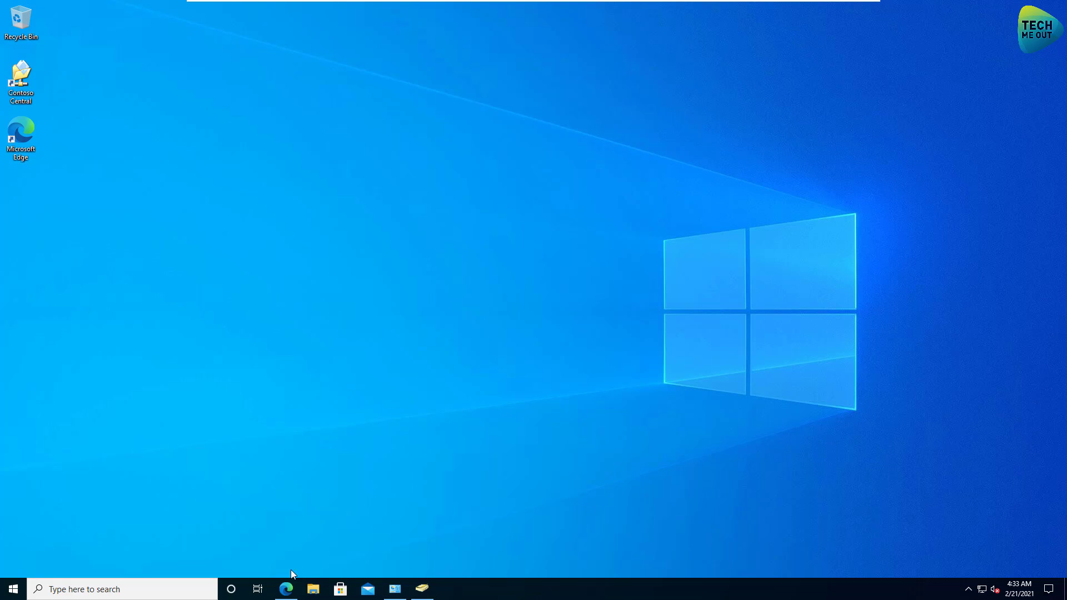
Sign in to the vDSM page as the admin account with the corrected password, declining Edge's save-password offer.
mouse_move(286, 588)
click(283, 543)
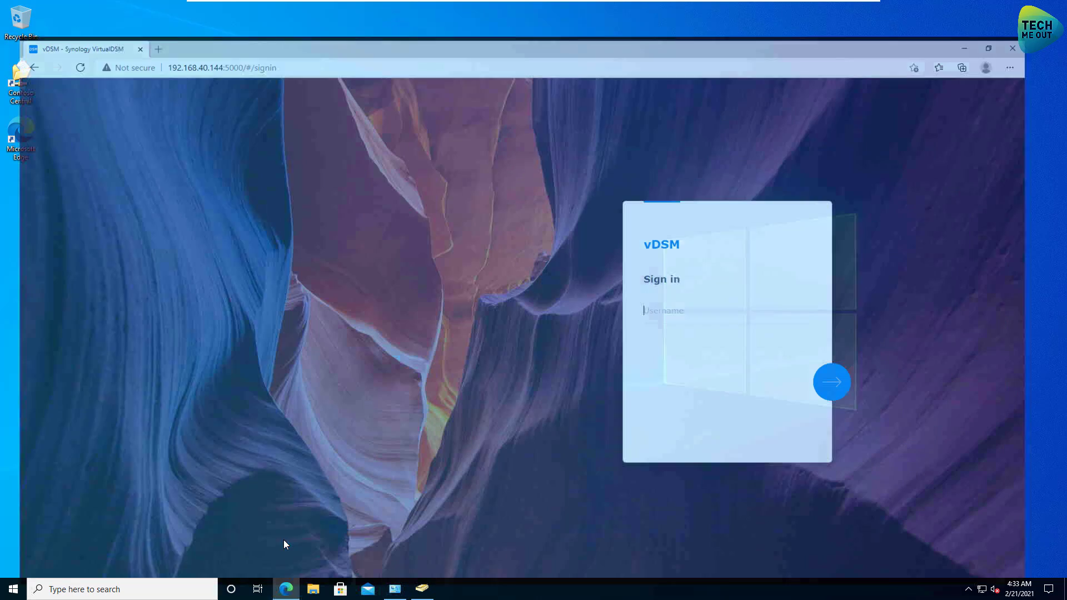
text(syno)
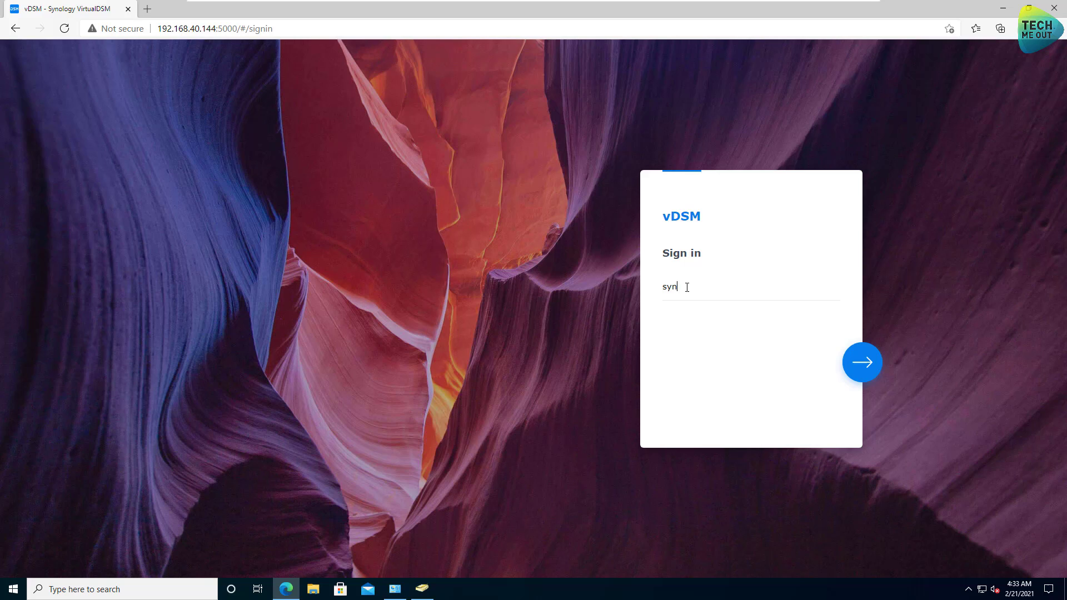
key(BackSpace)
key(BackSpace)
text(nadmin)
key(Return)
text(••••••••••••)
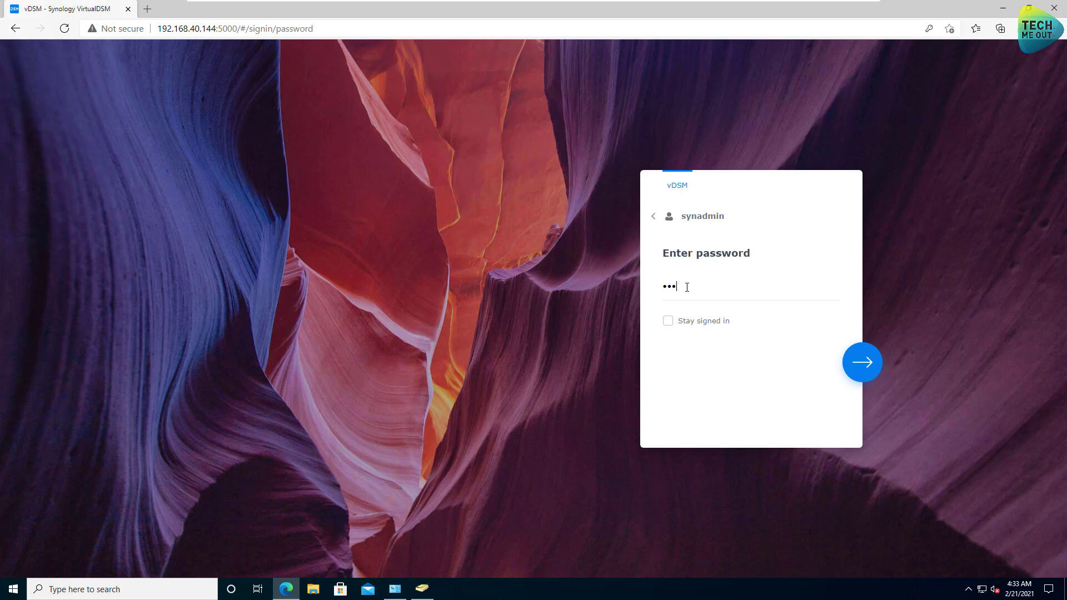
key(Return)
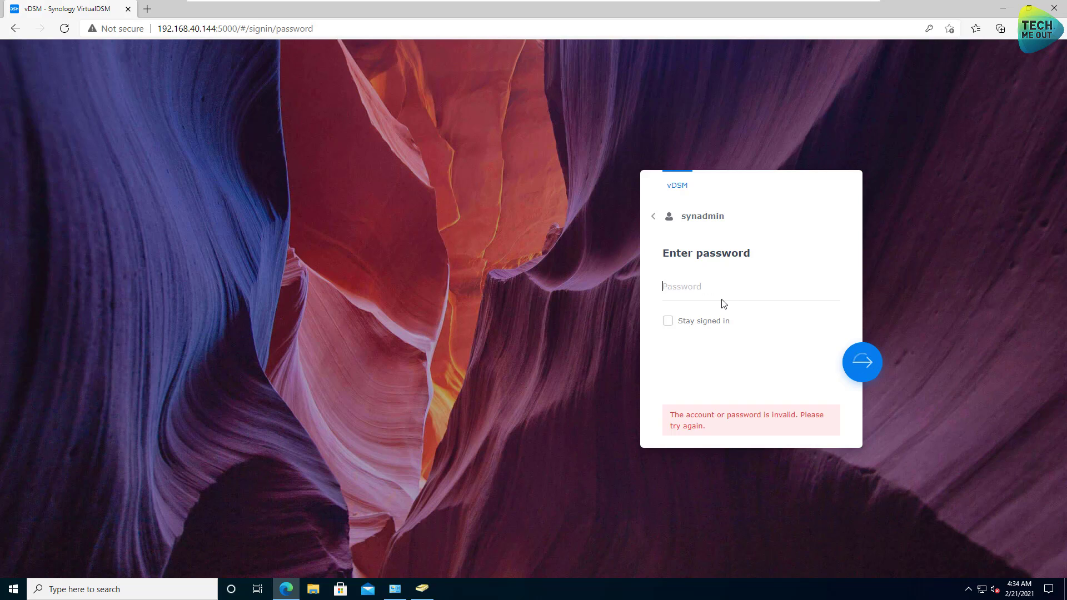
text(•••••••••••)
key(Return)
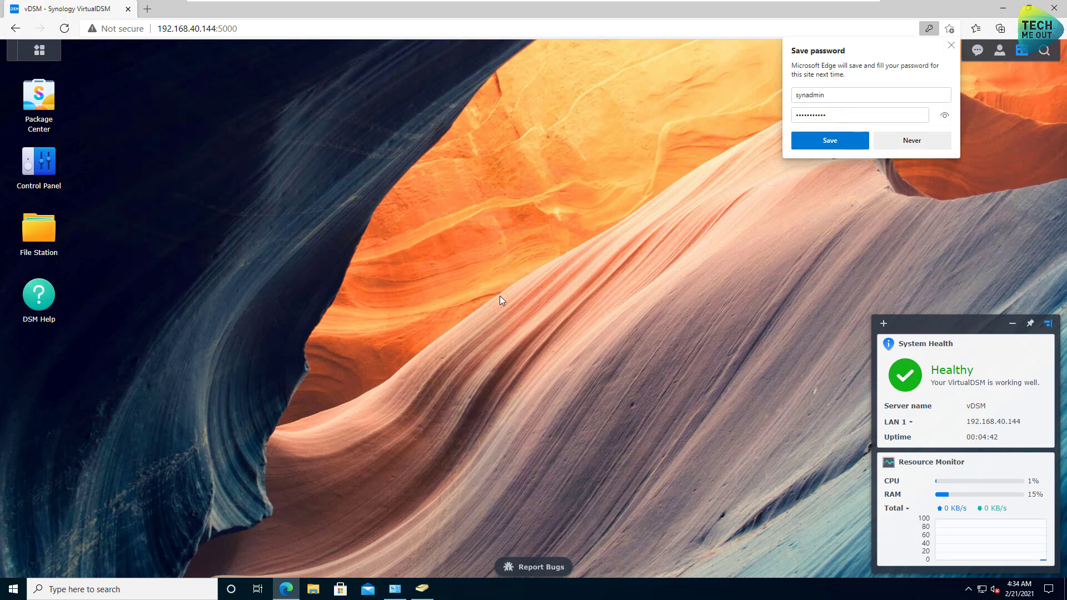
click(951, 46)
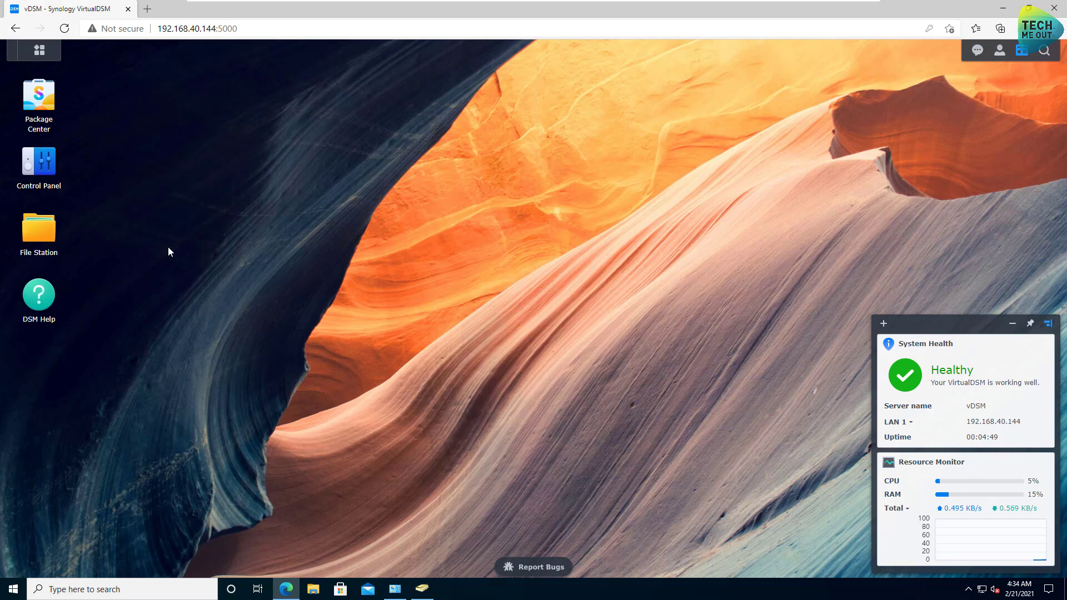
Keep LAN 1 on manual configuration with IP 192.168.40.144 and DNS server 192.168.40.2, and save.
click(42, 164)
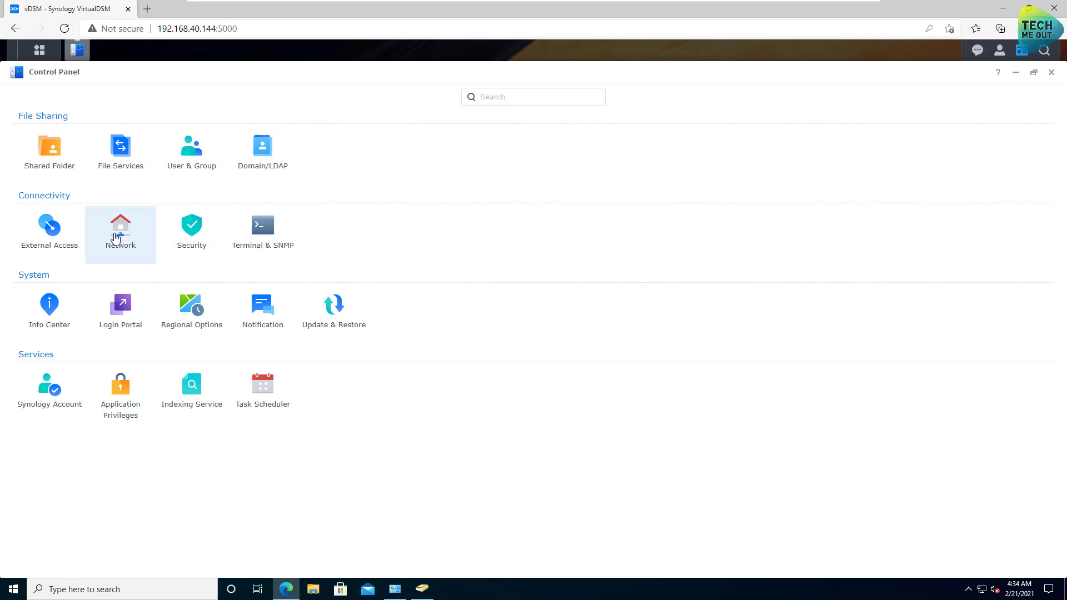
click(116, 238)
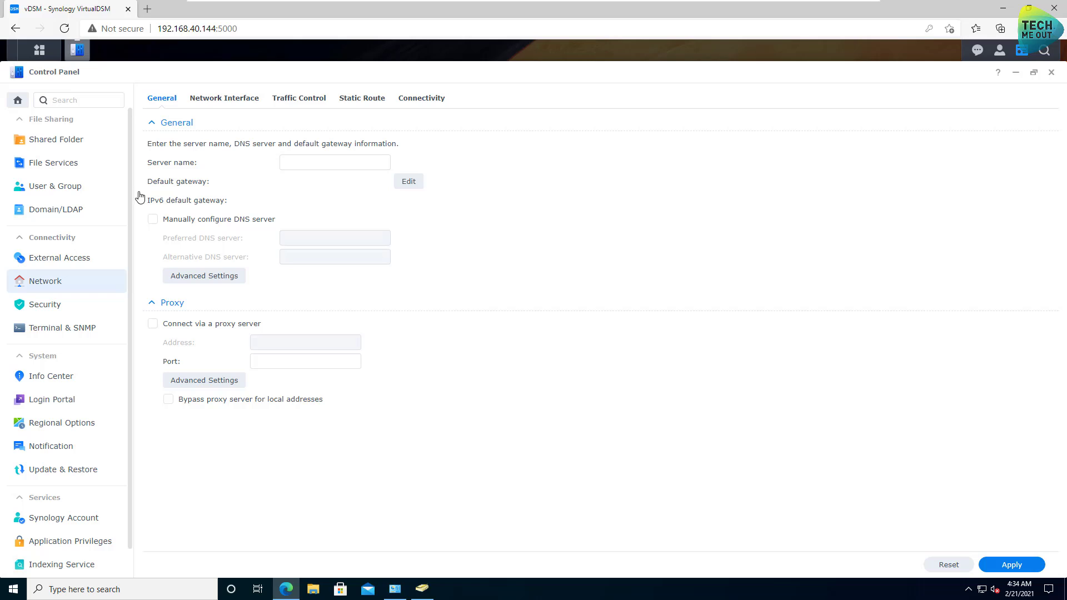
click(221, 100)
click(186, 157)
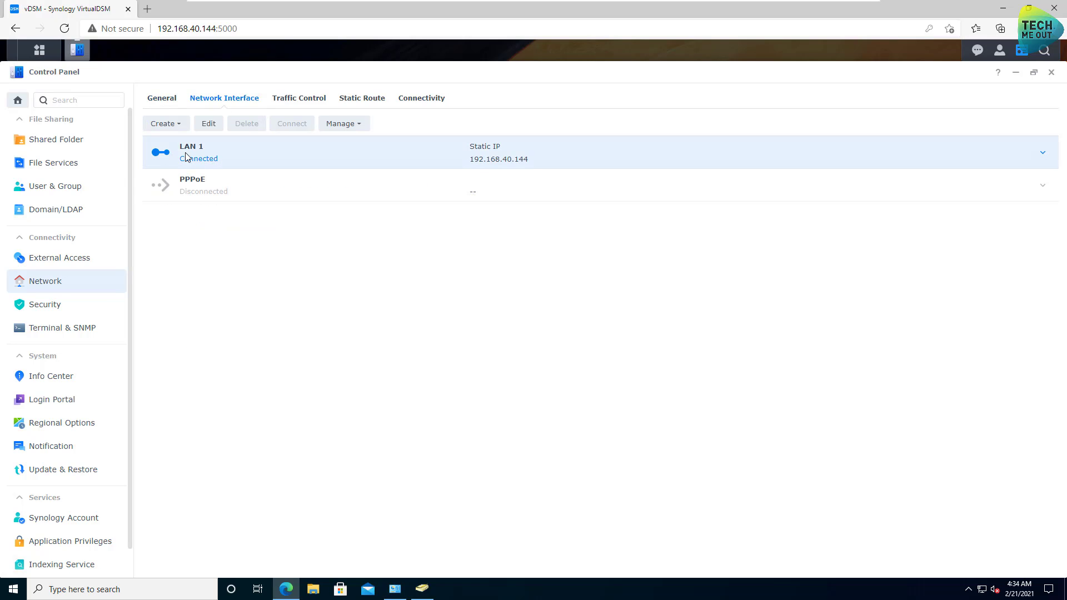
click(207, 124)
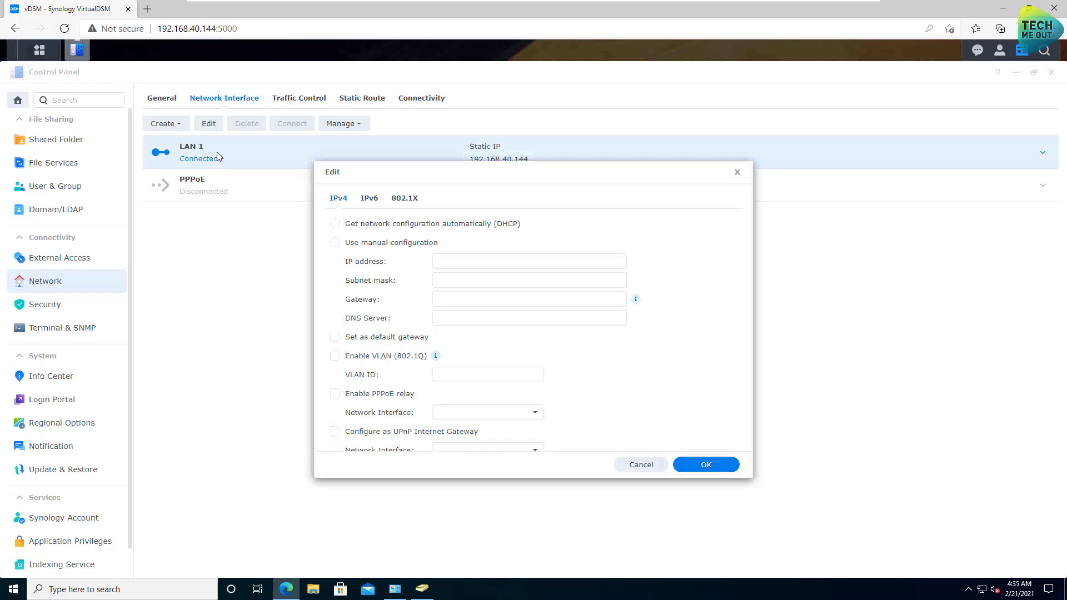
click(405, 226)
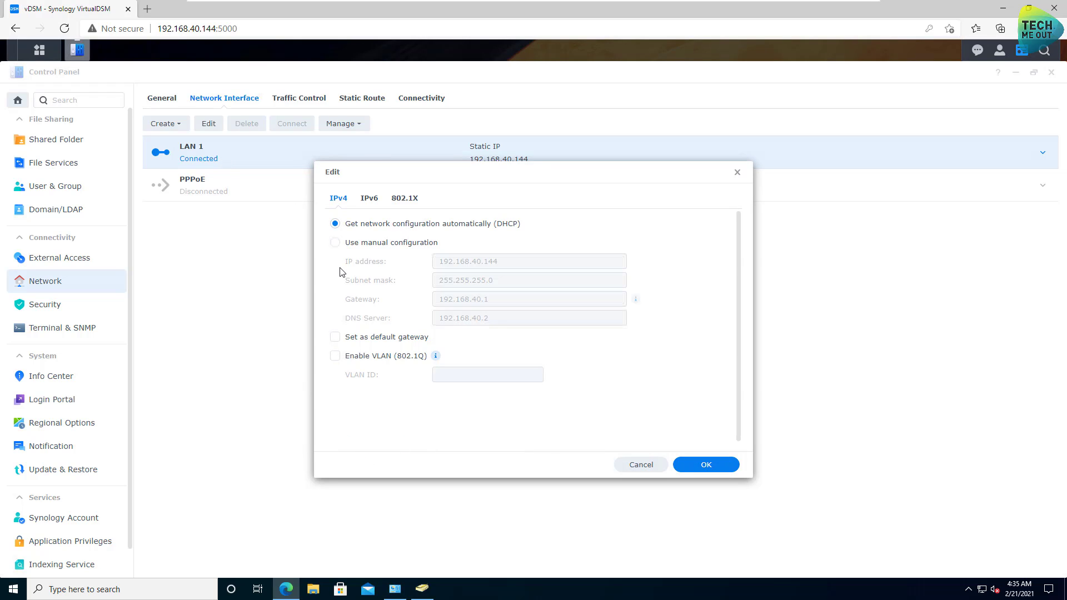
click(424, 243)
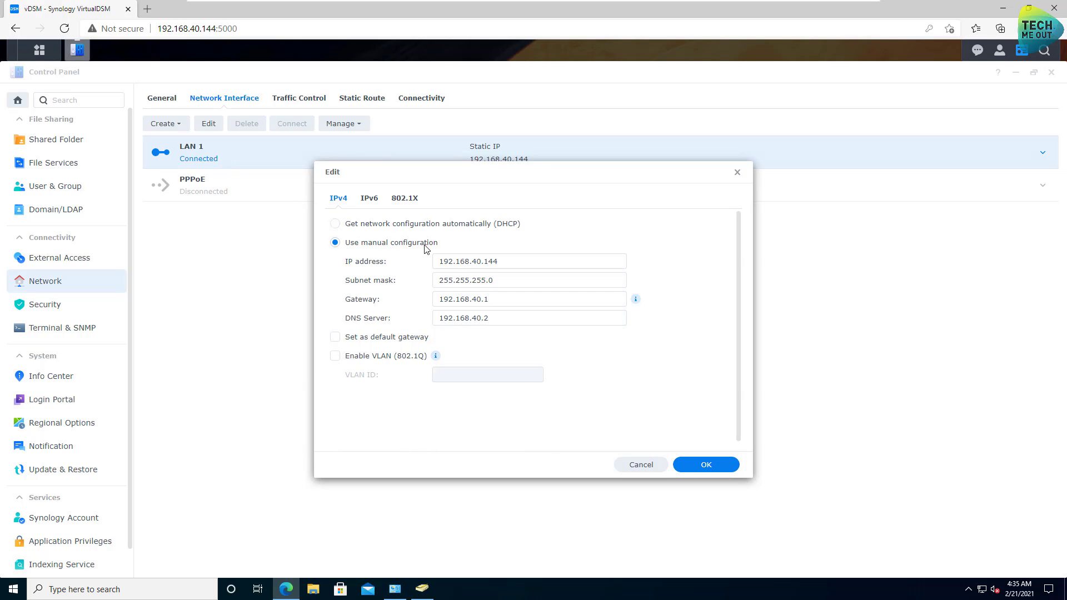
click(521, 261)
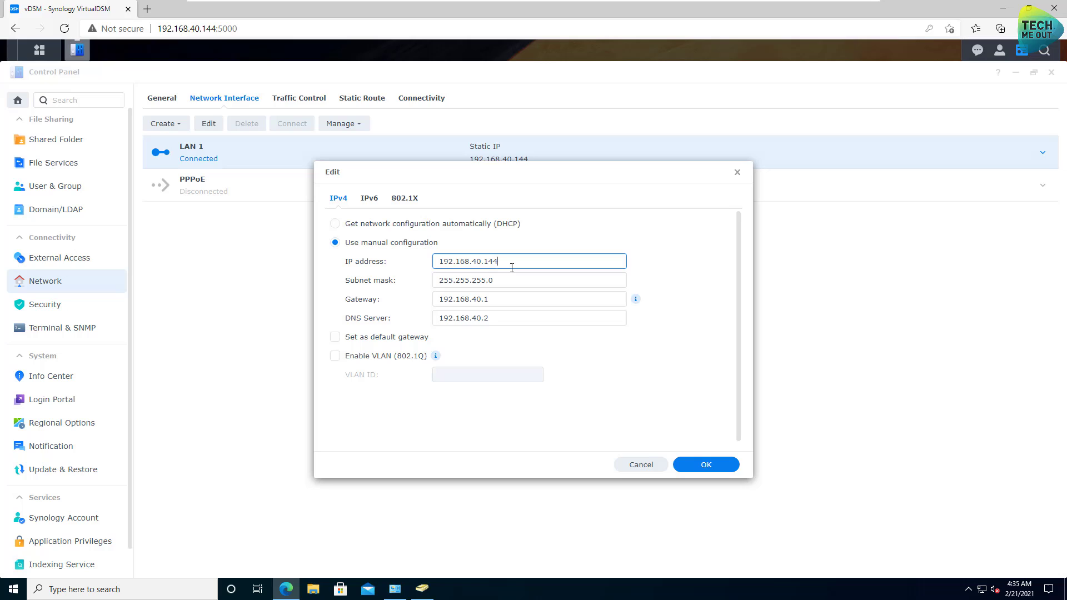
click(505, 317)
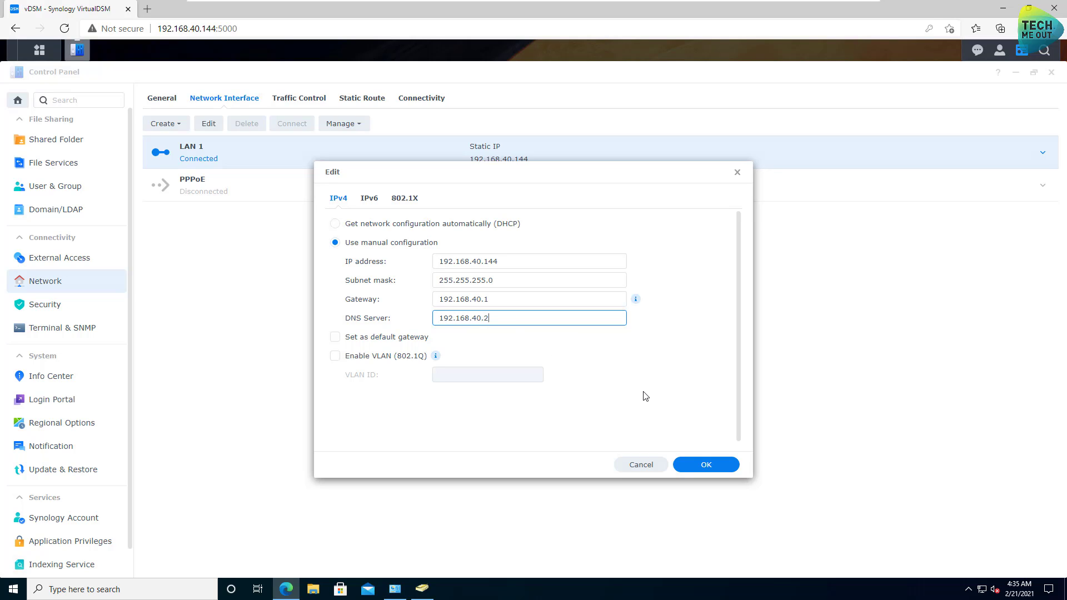
click(707, 466)
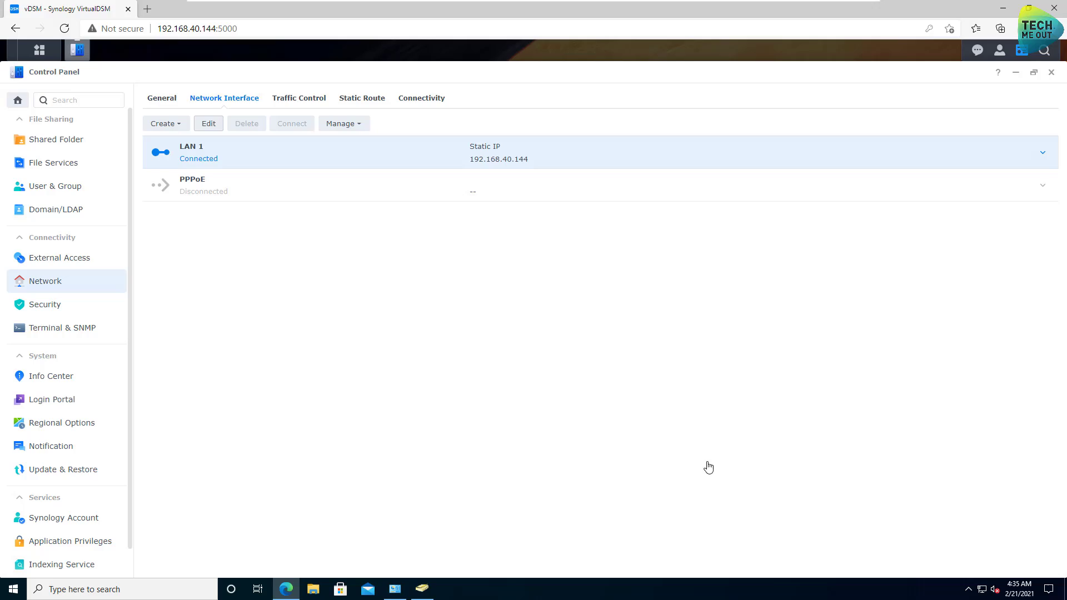
Start a Domain-type join under Domain/LDAP with server address 192.168.40.2.
click(1053, 73)
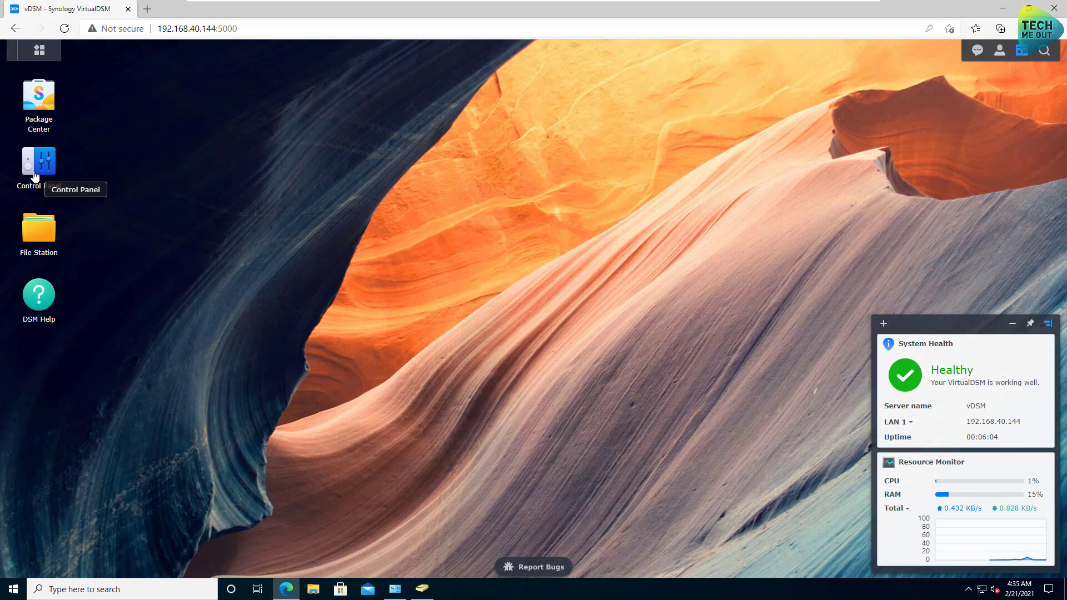
click(42, 174)
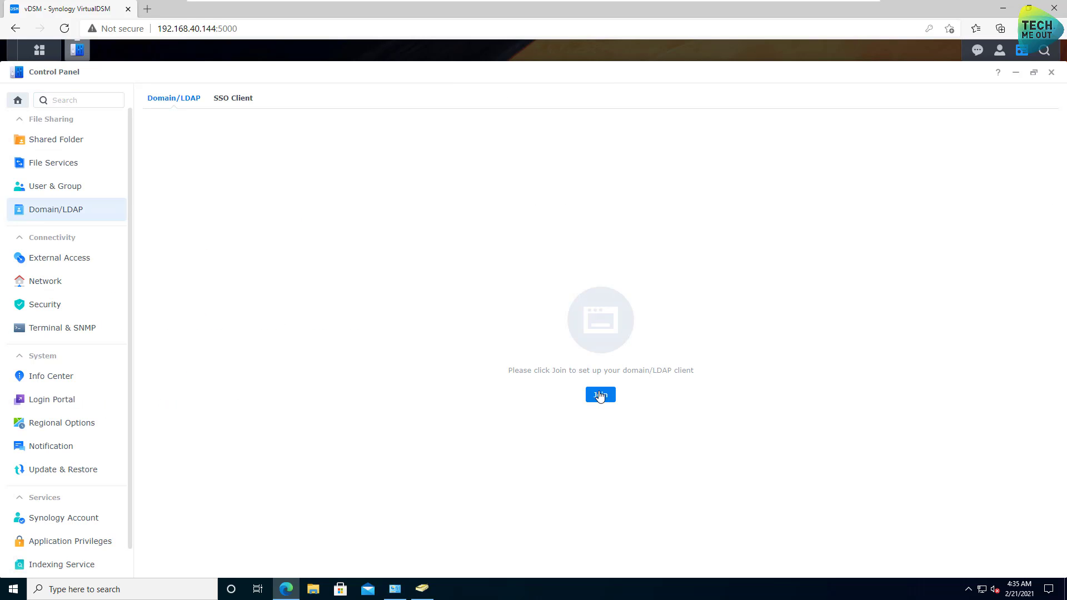
click(600, 397)
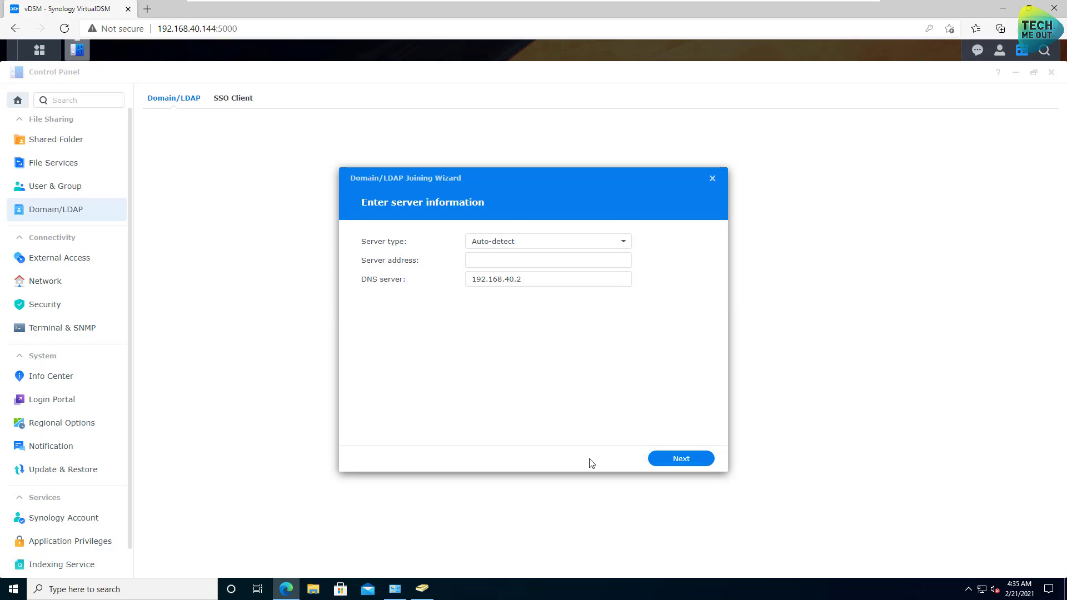
click(531, 245)
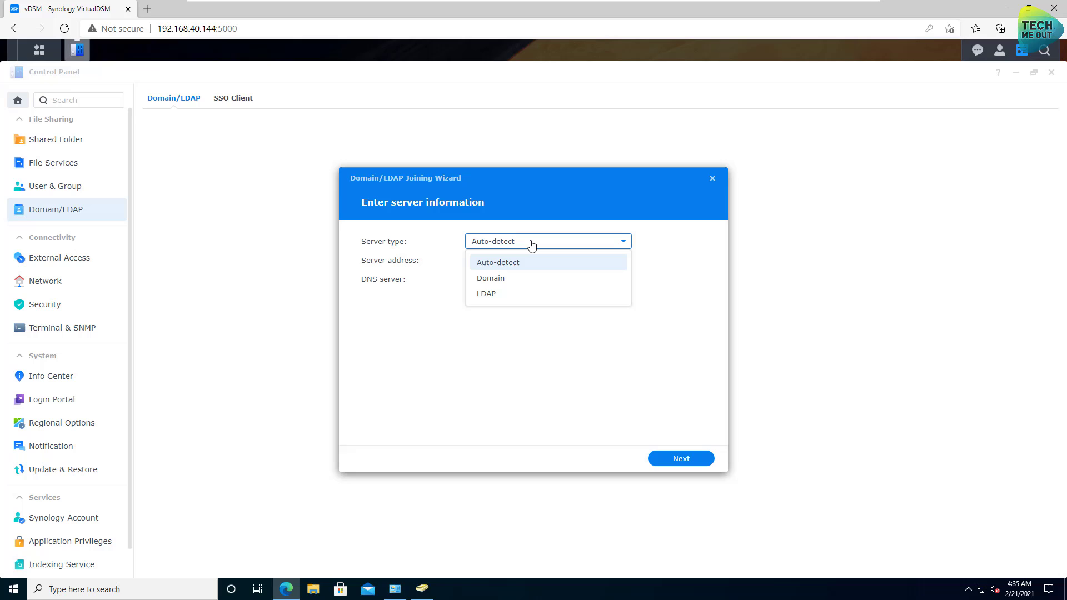
click(509, 283)
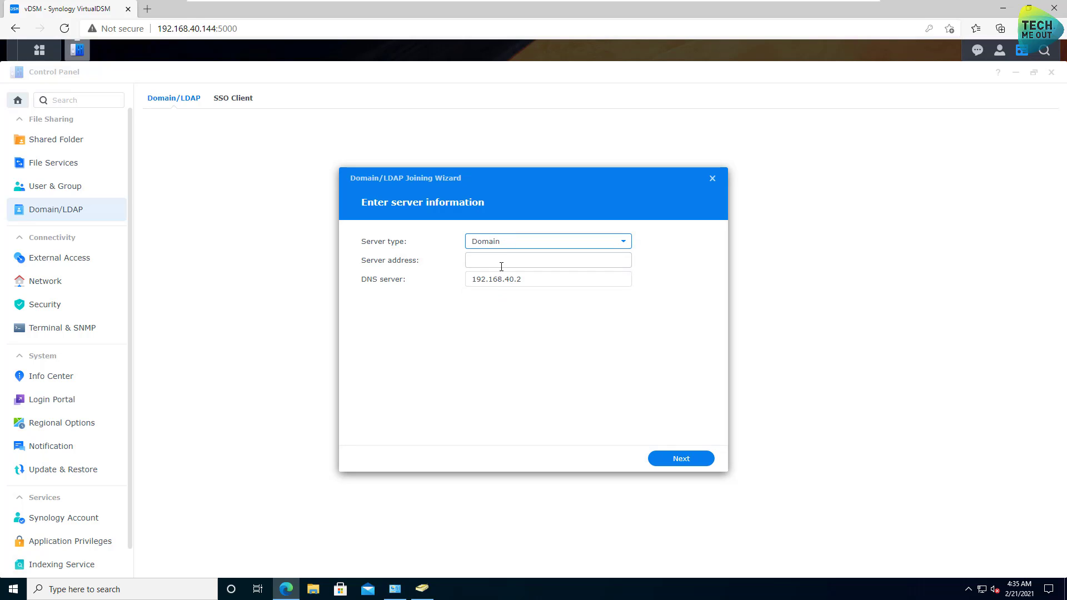
click(505, 261)
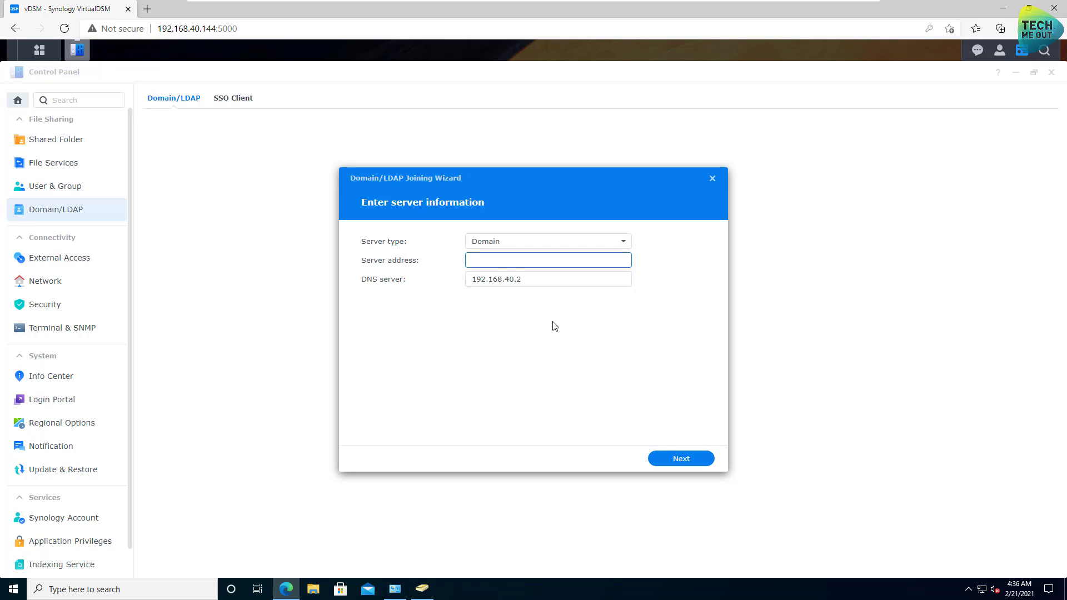
text(192.168.40.2)
key(Return)
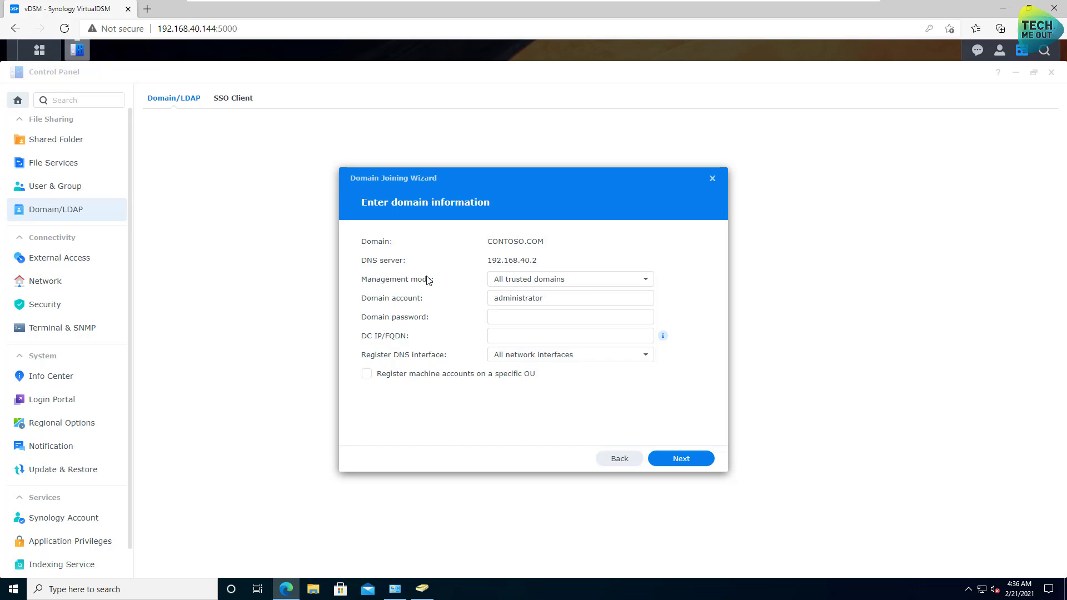
Choose Single domain with OU management, enter the domain account and password, and leave DC IP/FQDN blank.
click(578, 280)
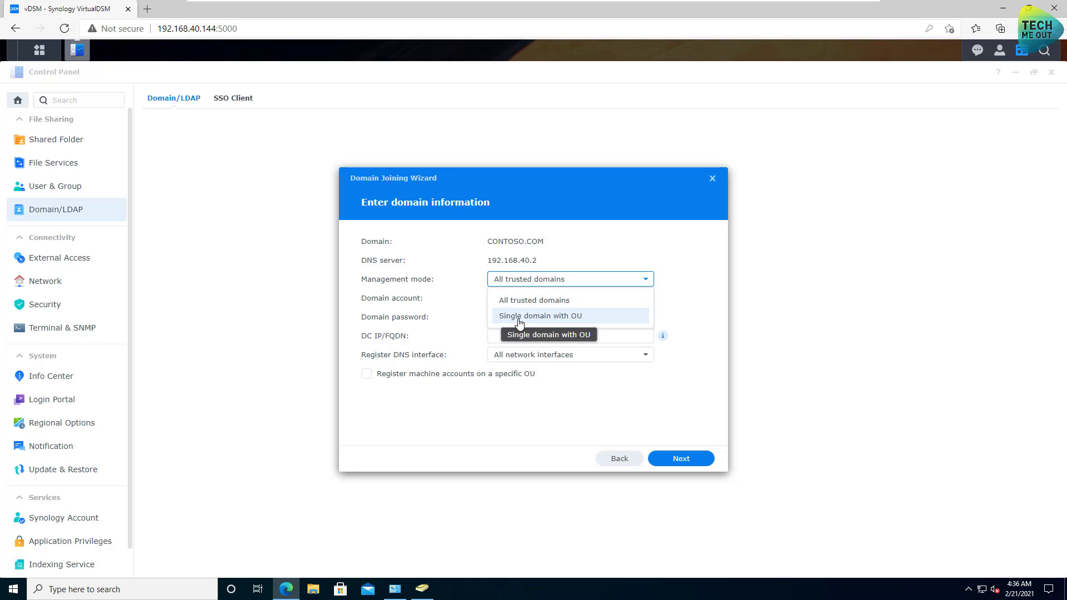
click(544, 320)
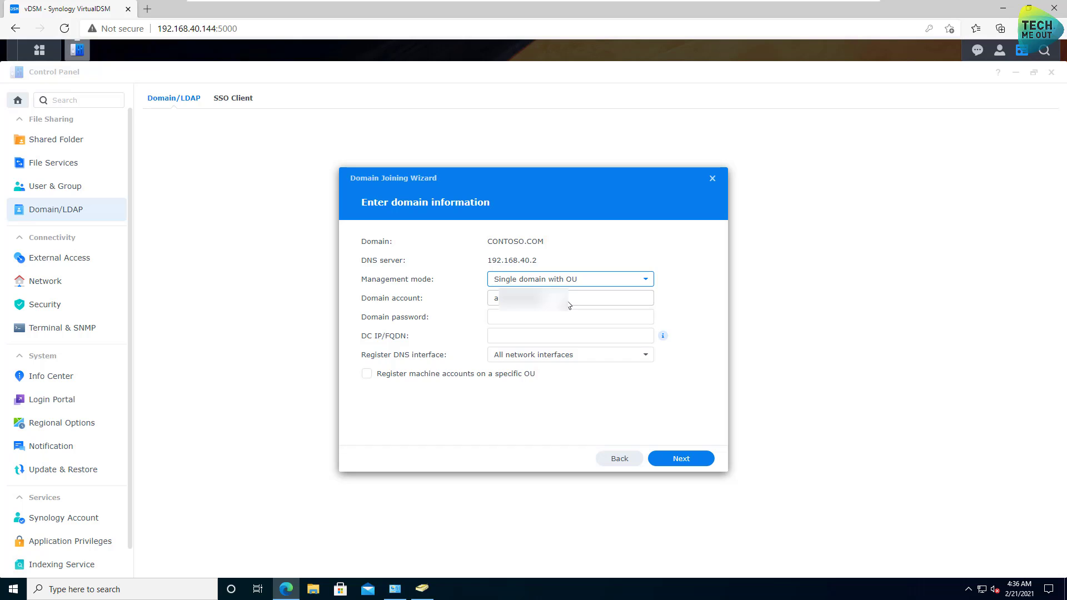
key(Tab)
key(Tab)
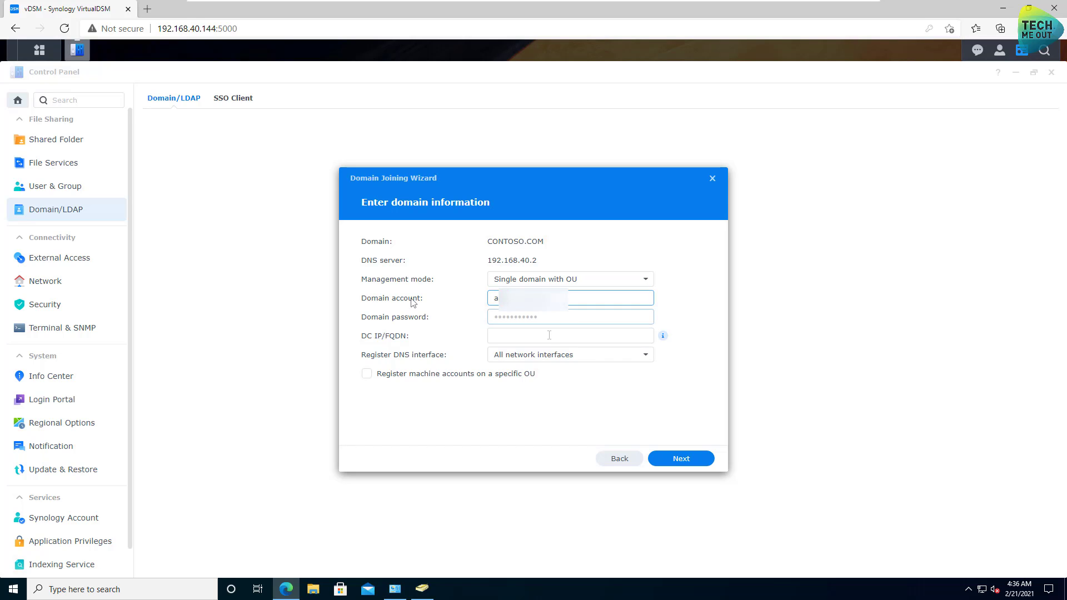
key(ctrl+v)
click(494, 338)
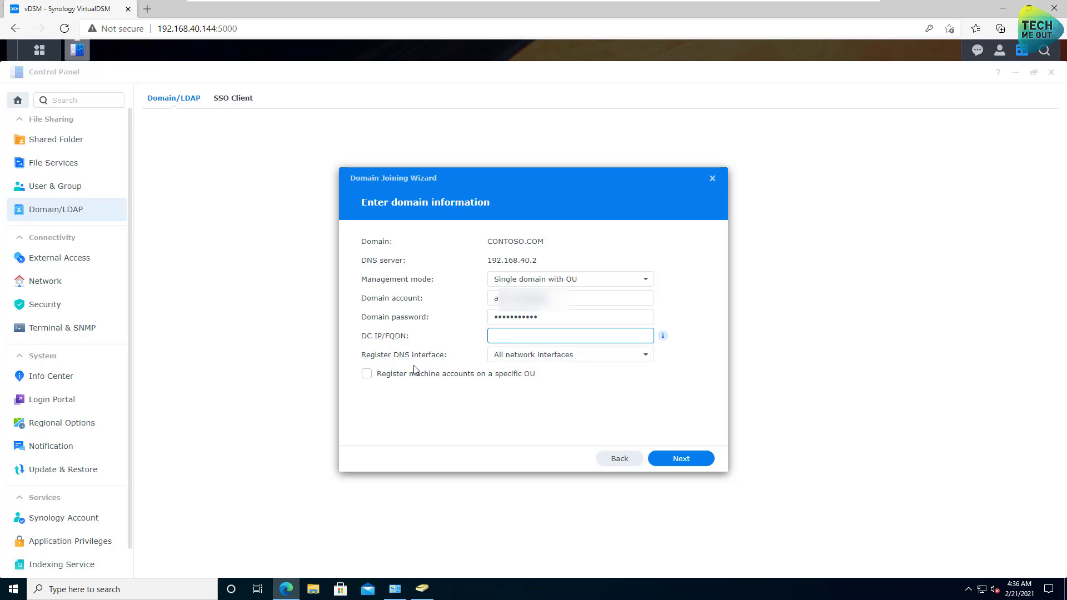
click(472, 387)
Run the CONTOSO.COM join checks and decline Edge's offer to save the password.
click(698, 462)
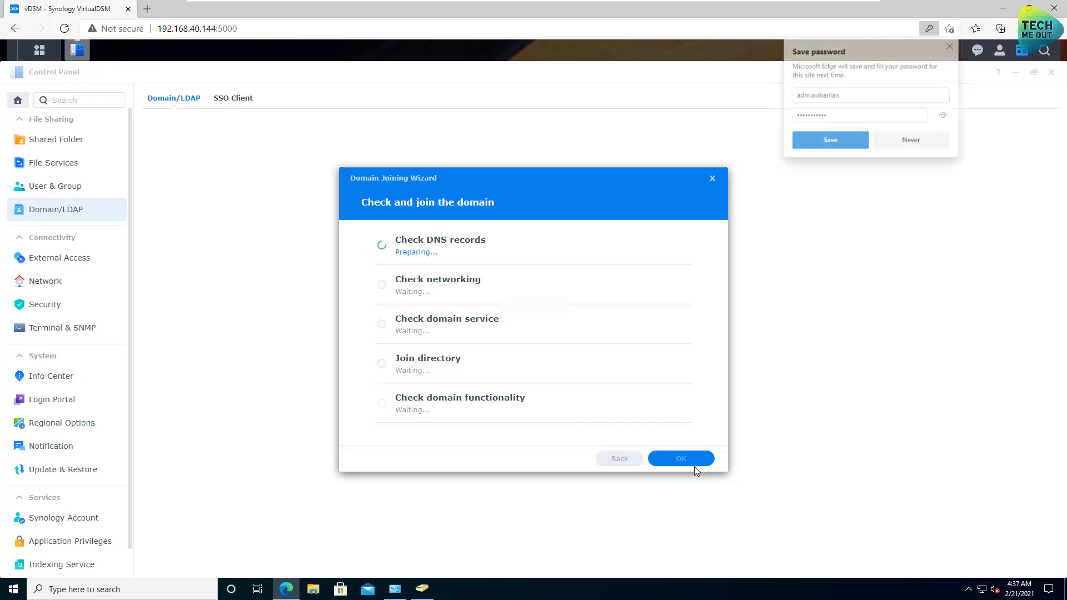
click(951, 45)
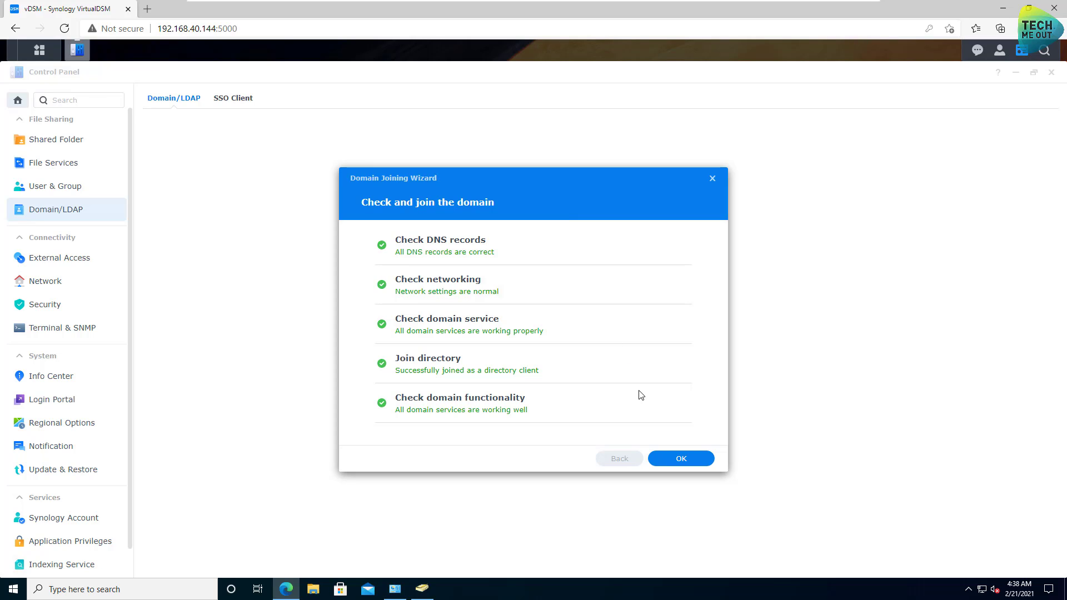
Close the join wizard and Control Panel, then restart VirtualDSM from the account menu.
click(695, 463)
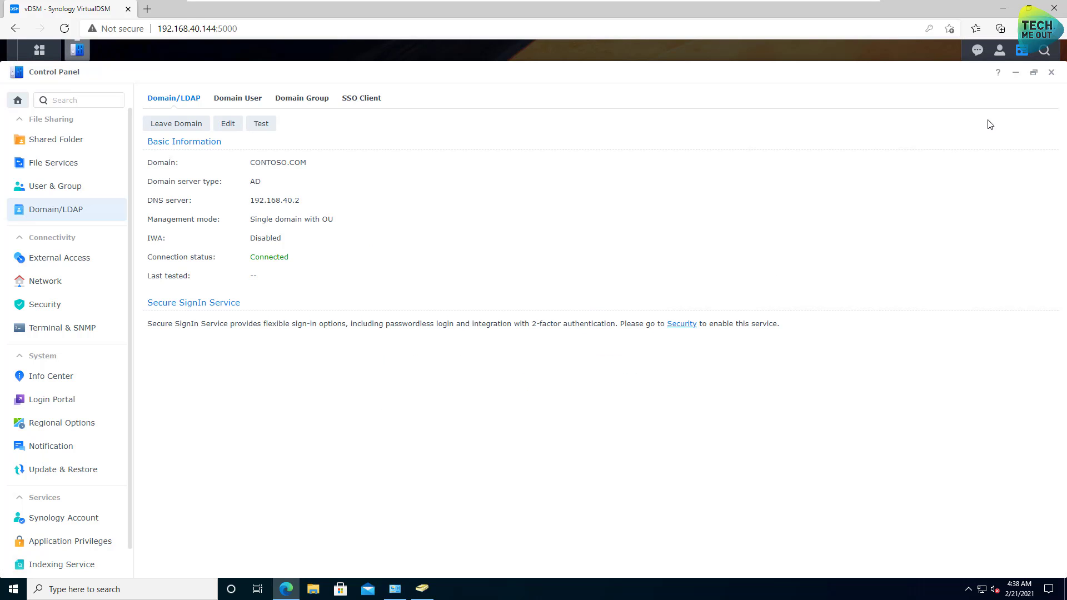
click(1050, 74)
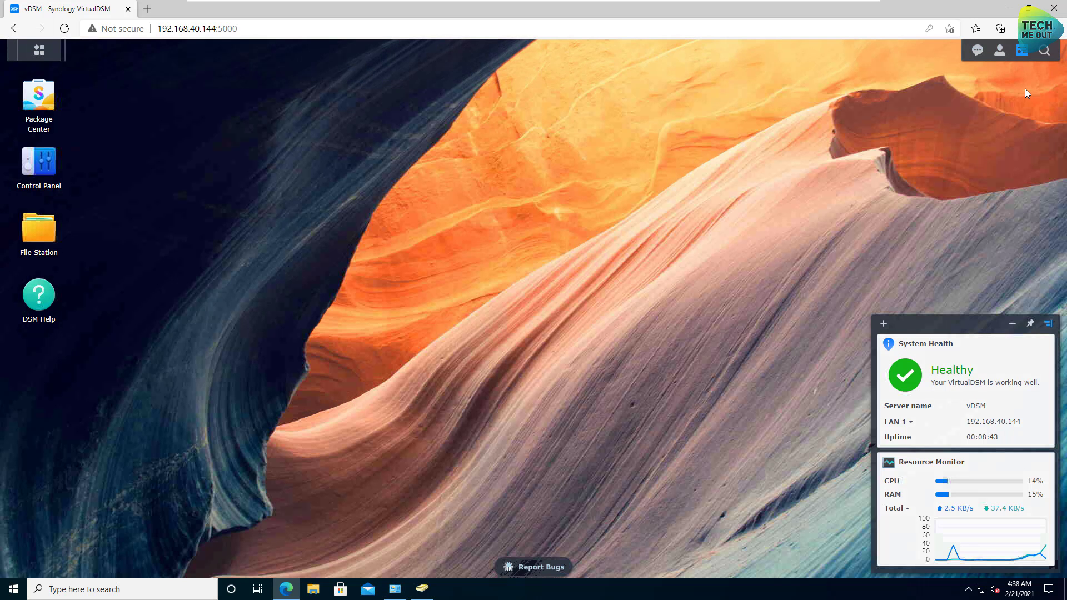
click(999, 50)
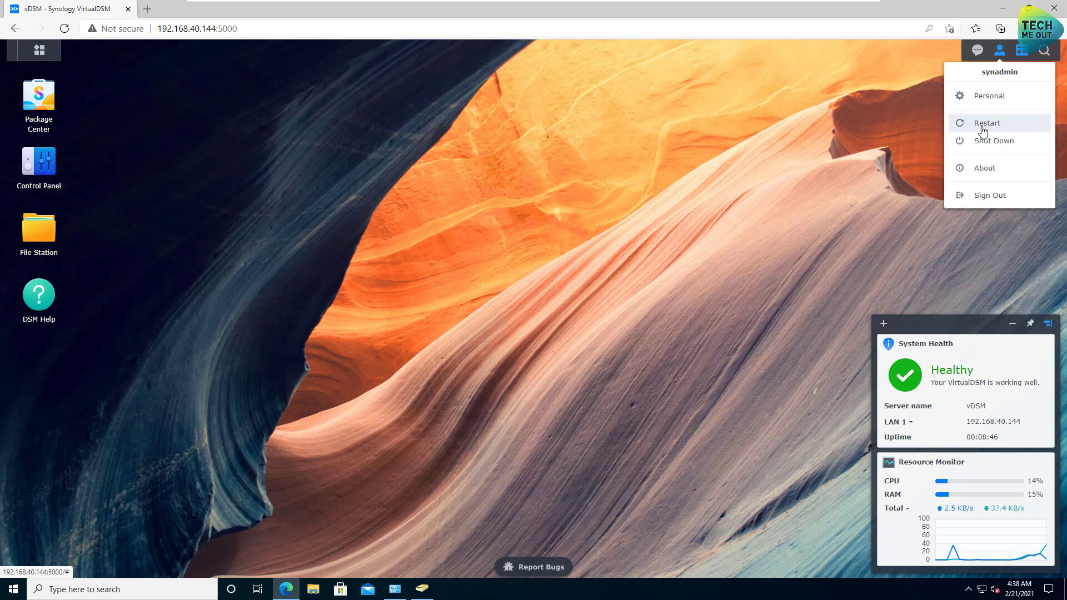
click(987, 122)
click(617, 324)
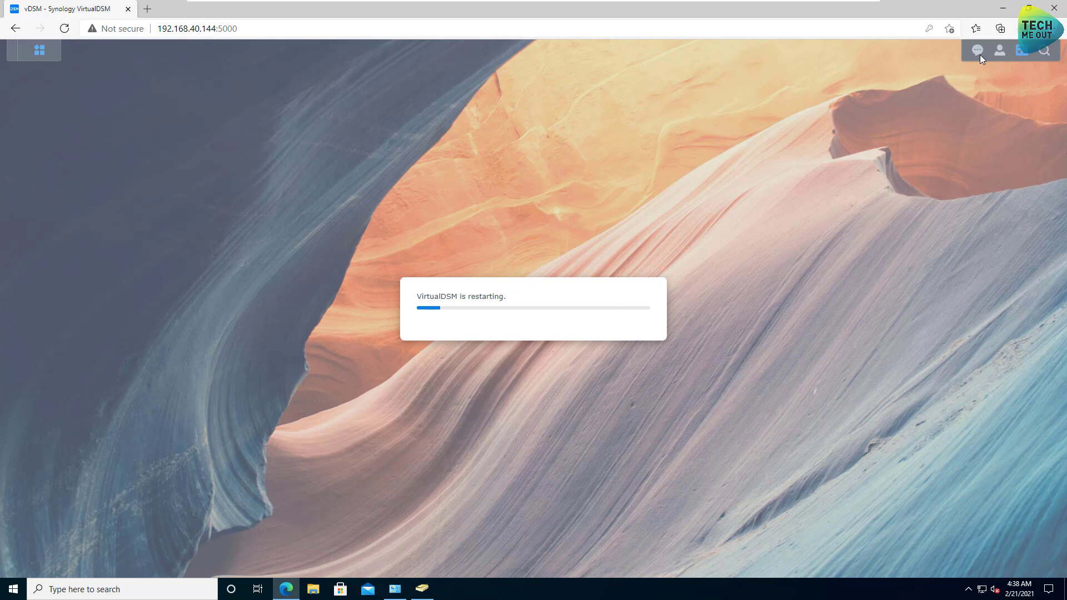
Refresh the Contoso.com domain in ADUC and find the VDSM computer account in Computers.
click(999, 14)
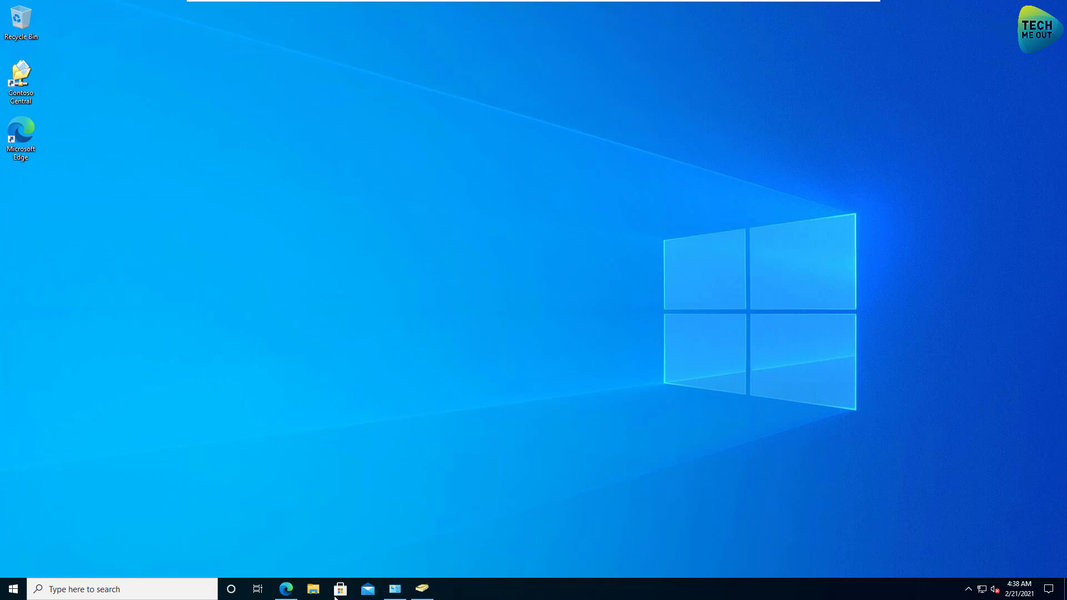
click(422, 589)
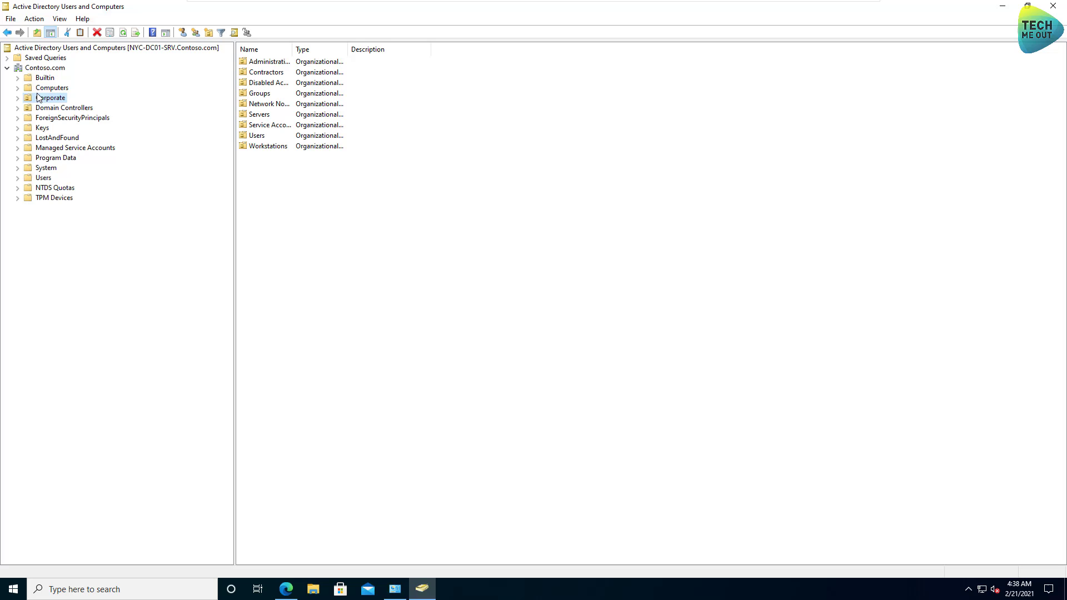
click(44, 68)
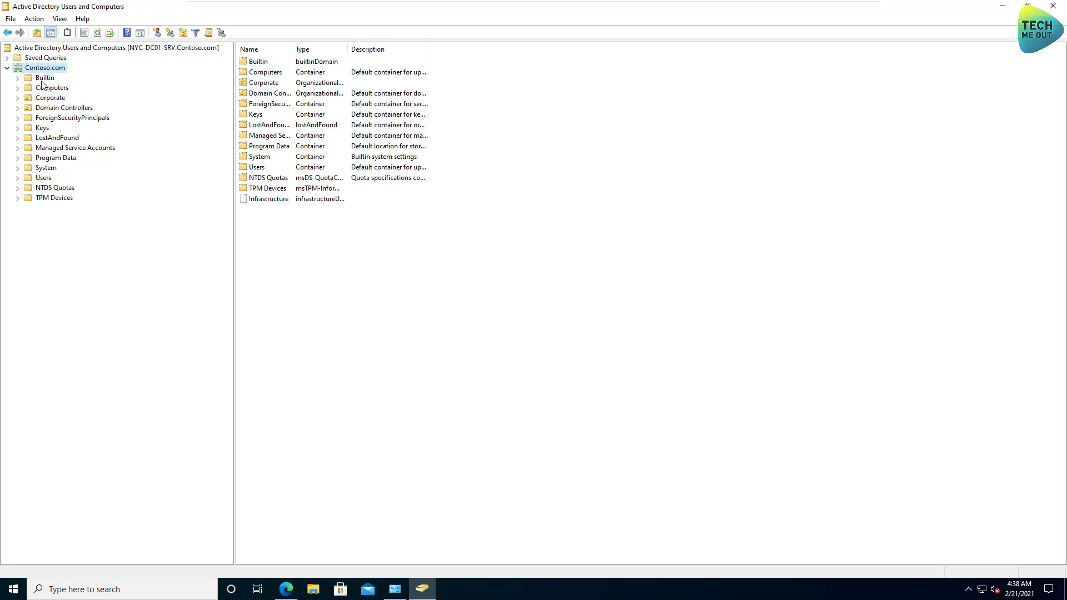
right_click(41, 68)
click(71, 210)
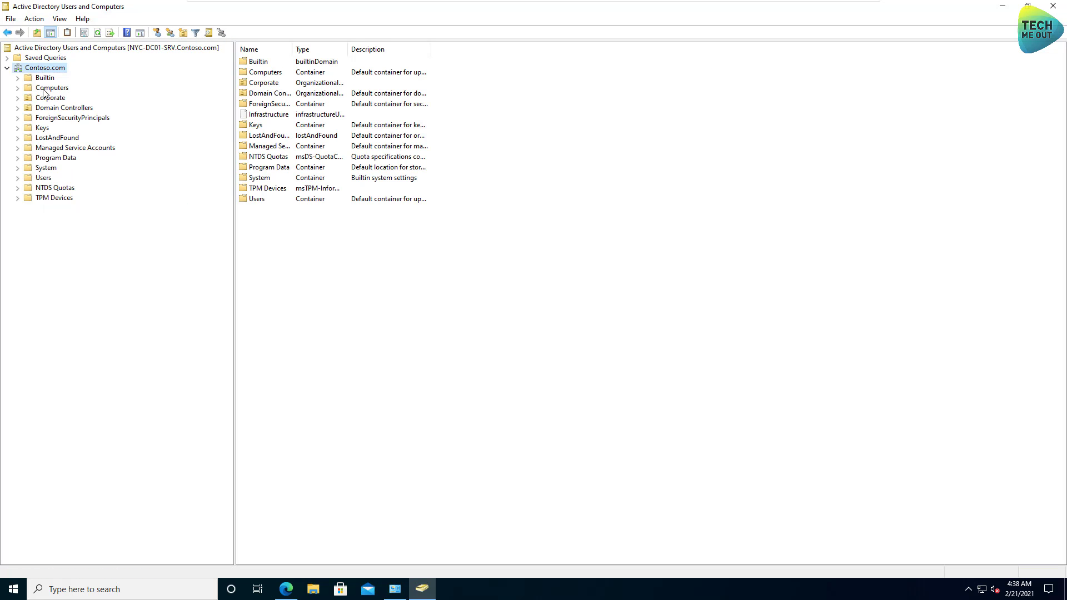
click(52, 88)
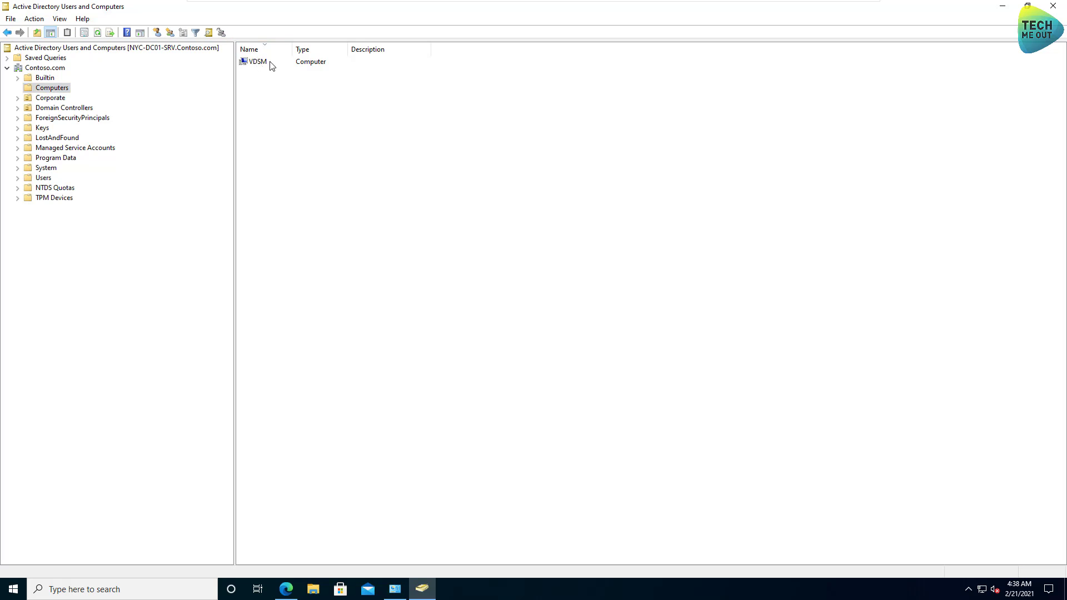
click(271, 63)
drag(310, 52, 351, 51)
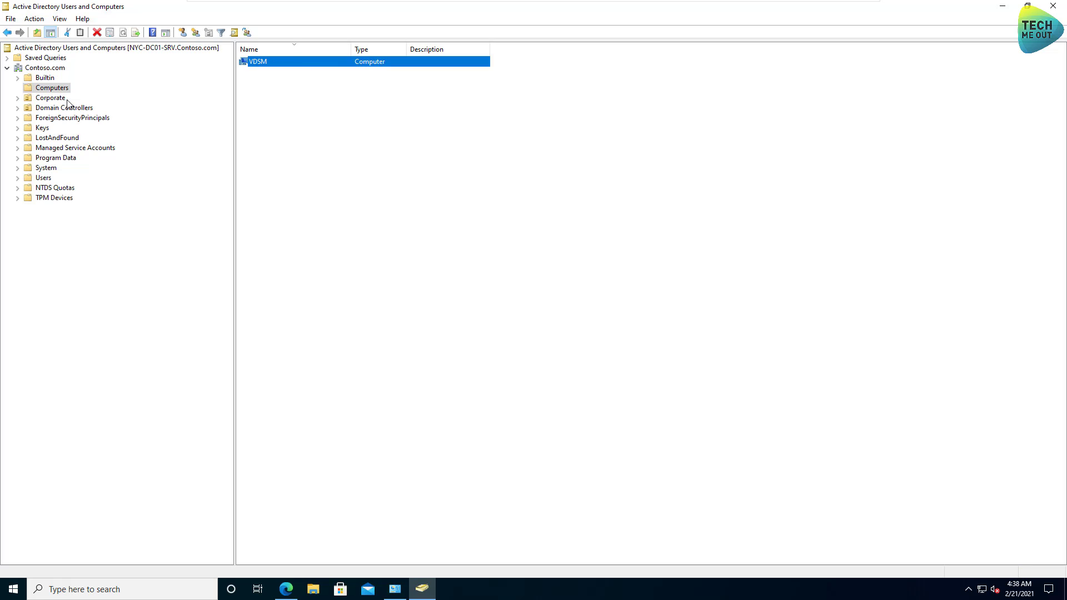
Drag VDSM into Corporate's Network Nodes unit and confirm the move.
click(17, 98)
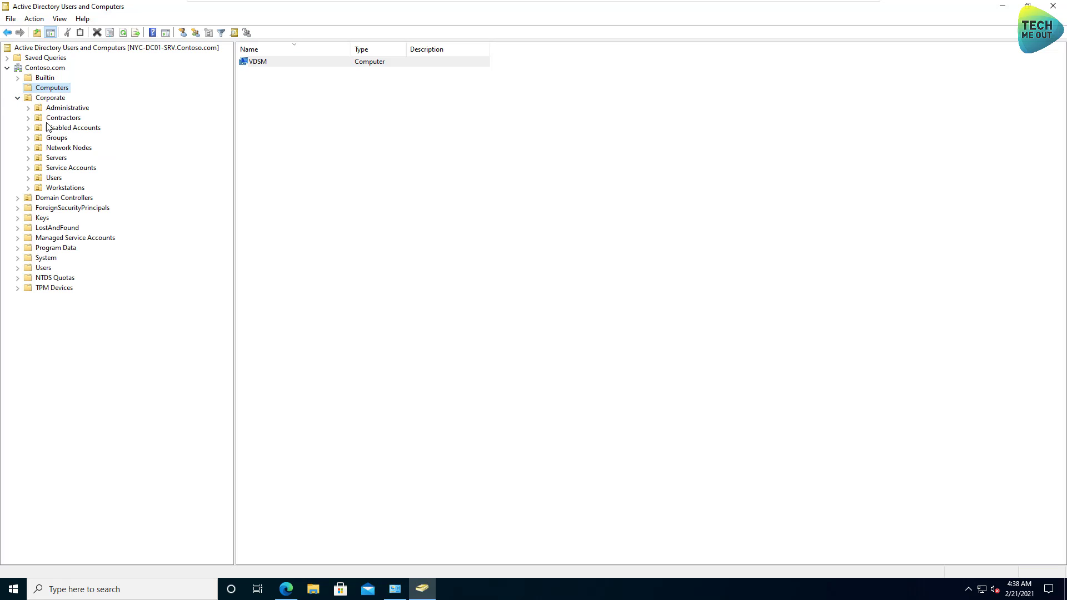
click(27, 149)
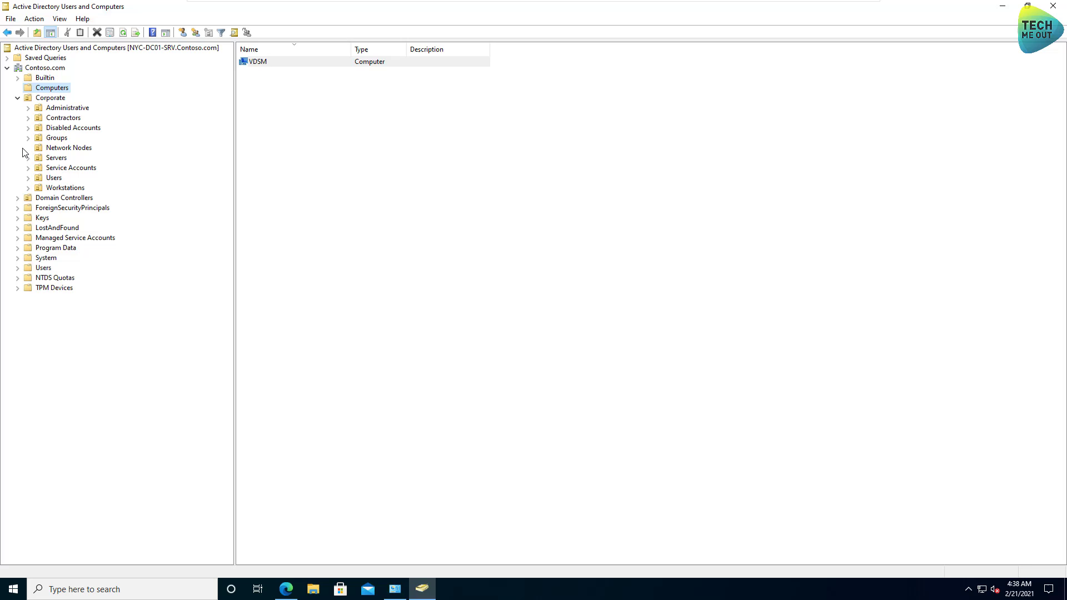
click(281, 66)
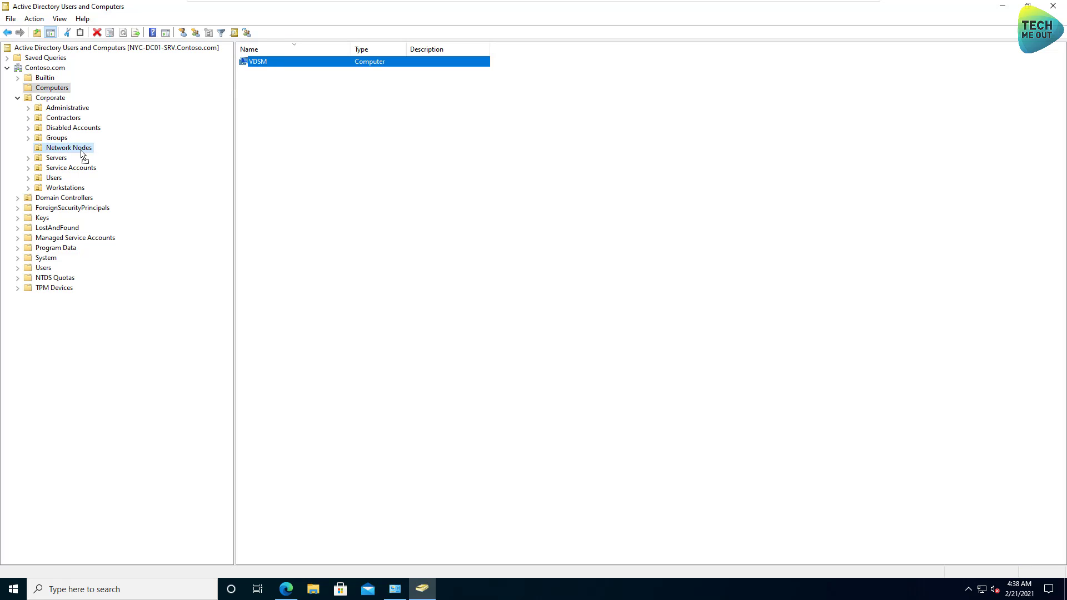
drag(82, 155, 67, 151)
click(496, 324)
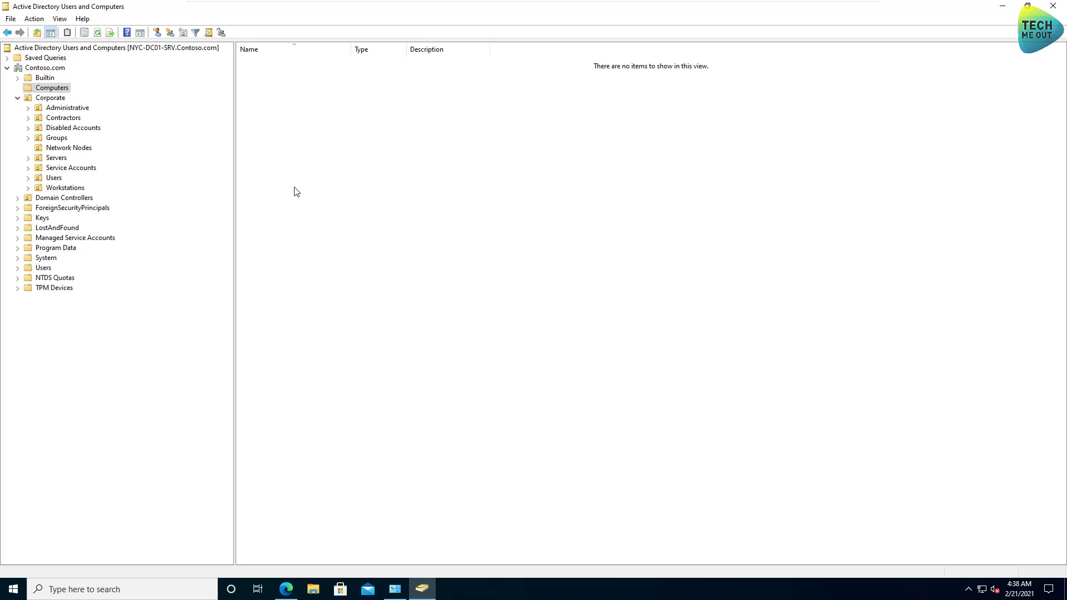
click(290, 595)
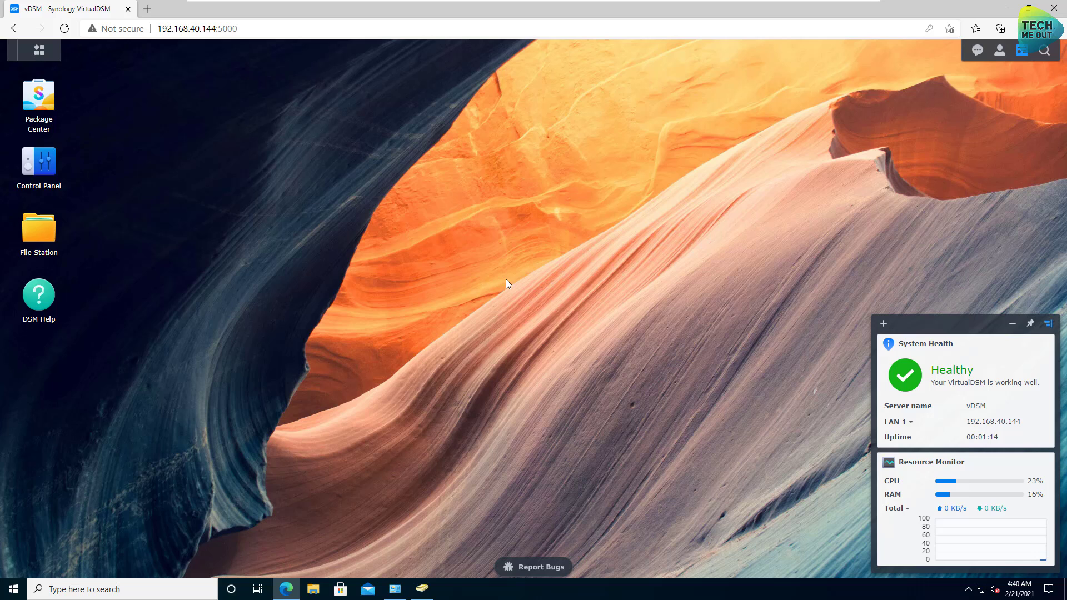
Create the 'Domain' shared folder on Volume 1, unencrypted, with default advanced settings.
click(48, 160)
click(48, 160)
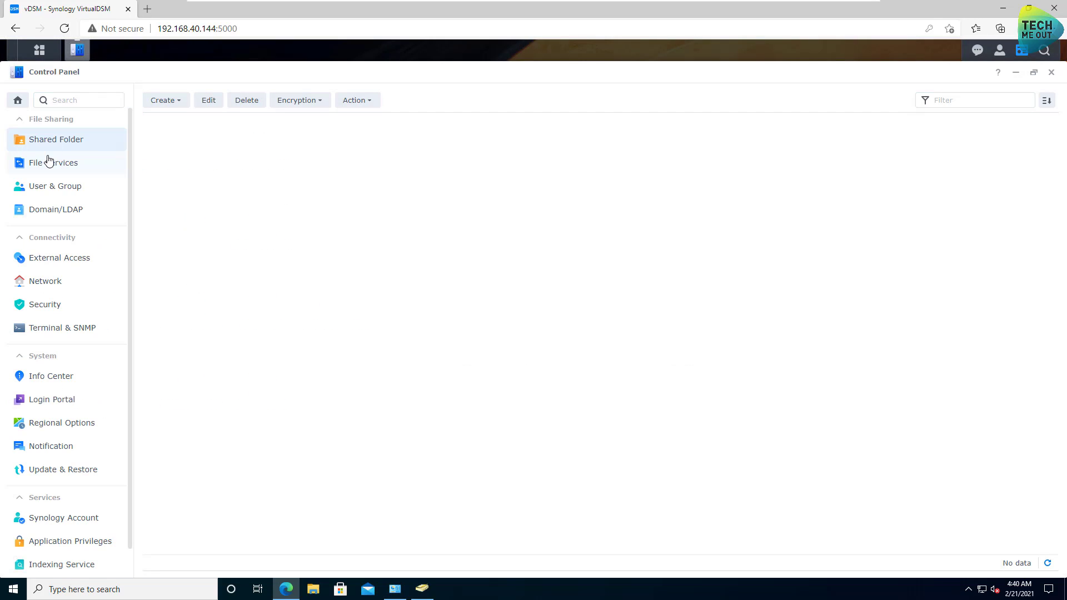
click(184, 106)
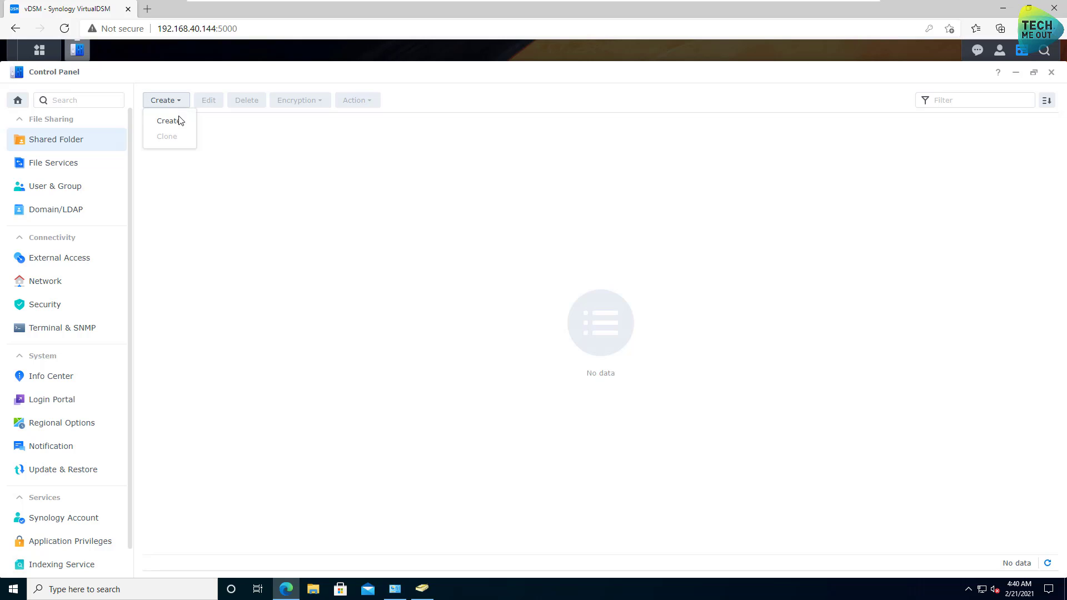
click(172, 118)
click(490, 236)
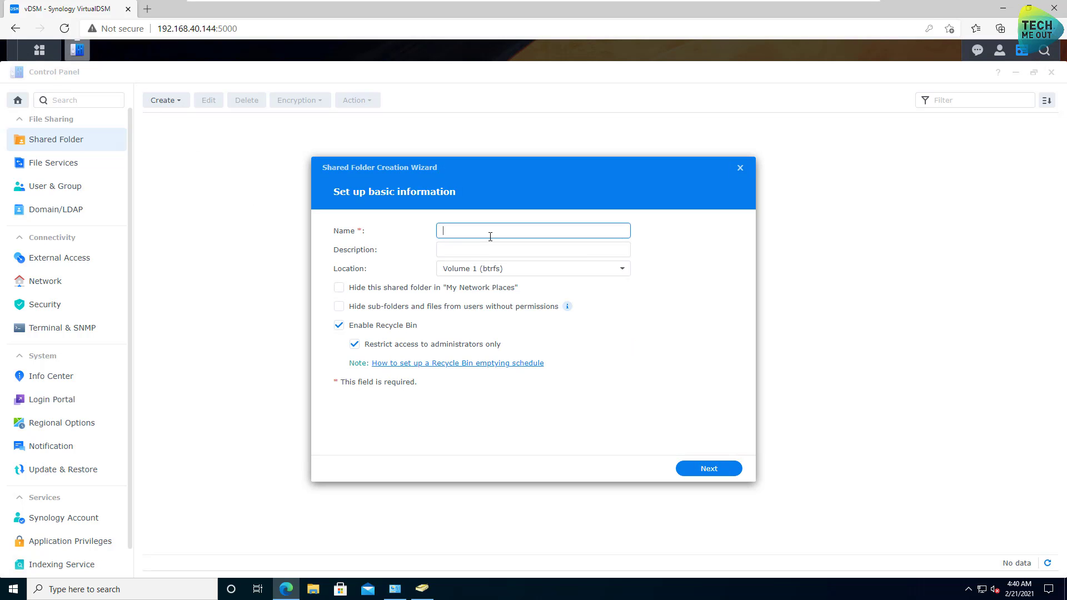
text(Domain)
click(709, 469)
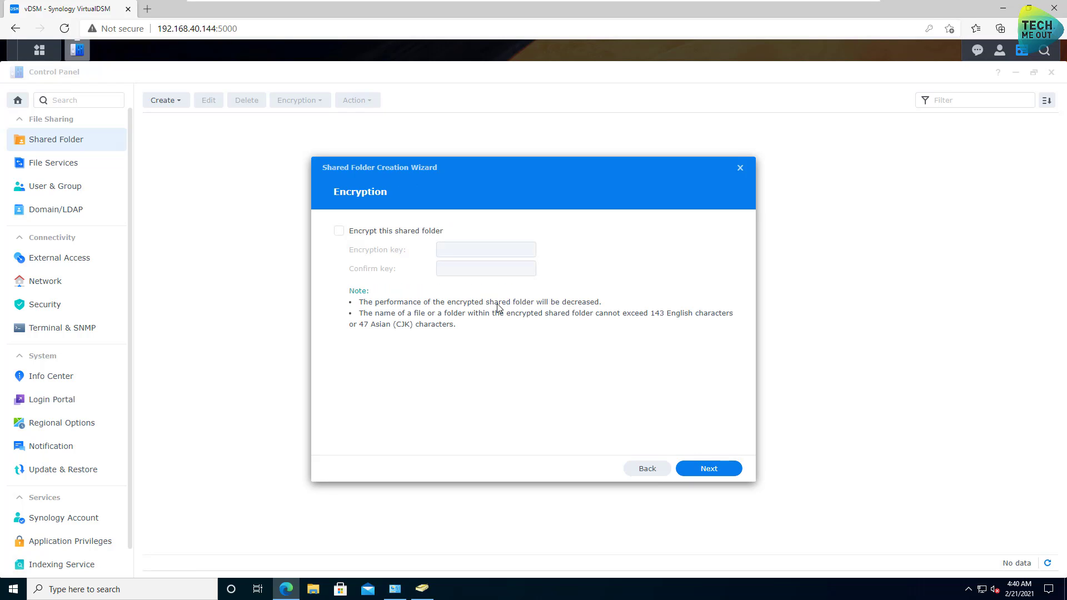
click(710, 470)
click(710, 469)
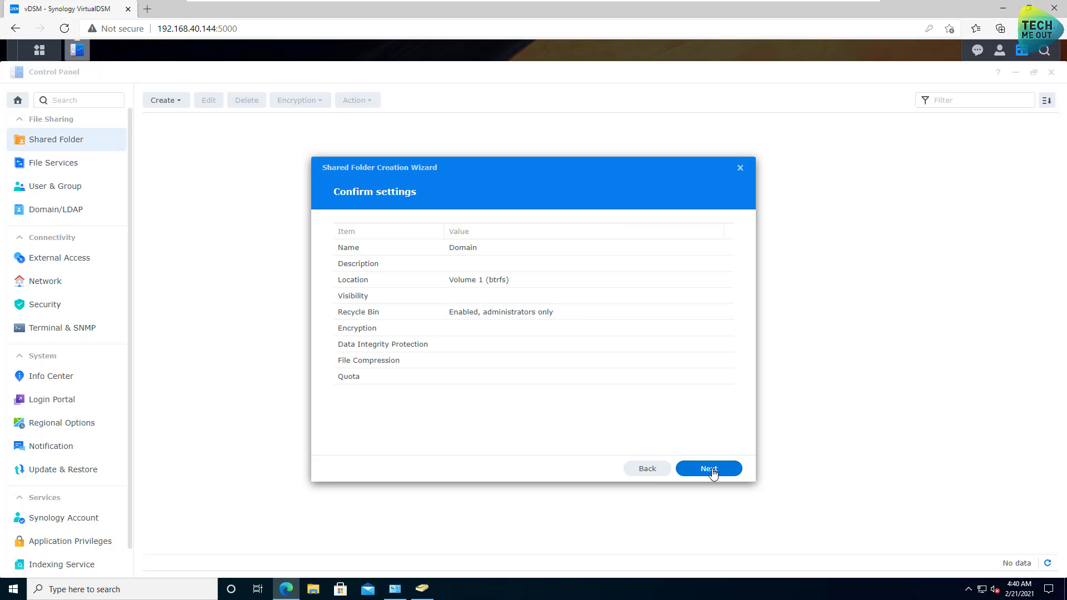
click(712, 471)
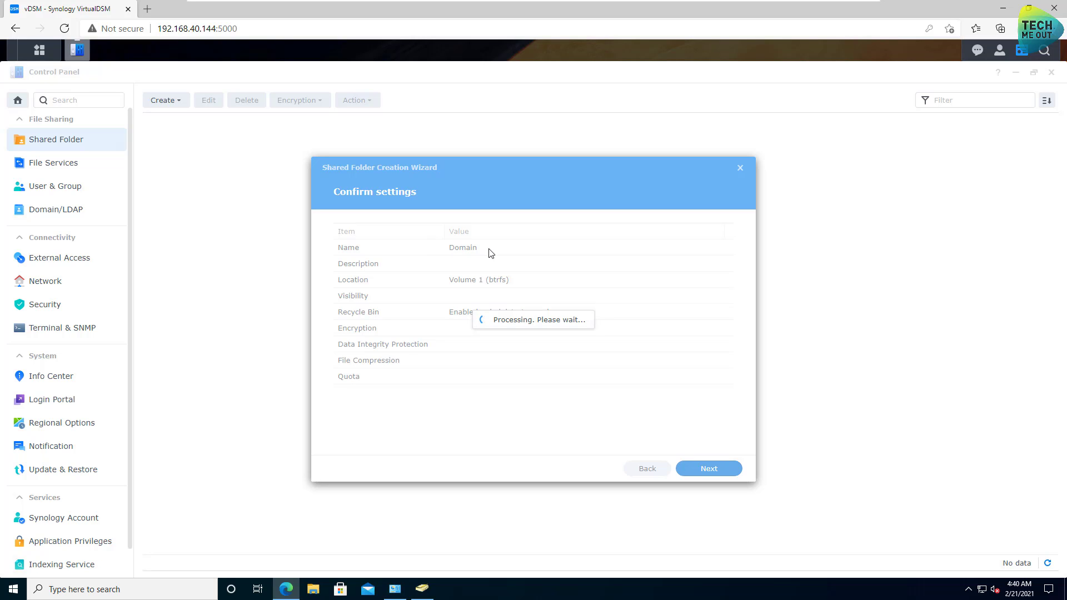
List the CONTOSO domain groups in the Domain folder's permissions, leaving the seventh group at no access.
click(469, 230)
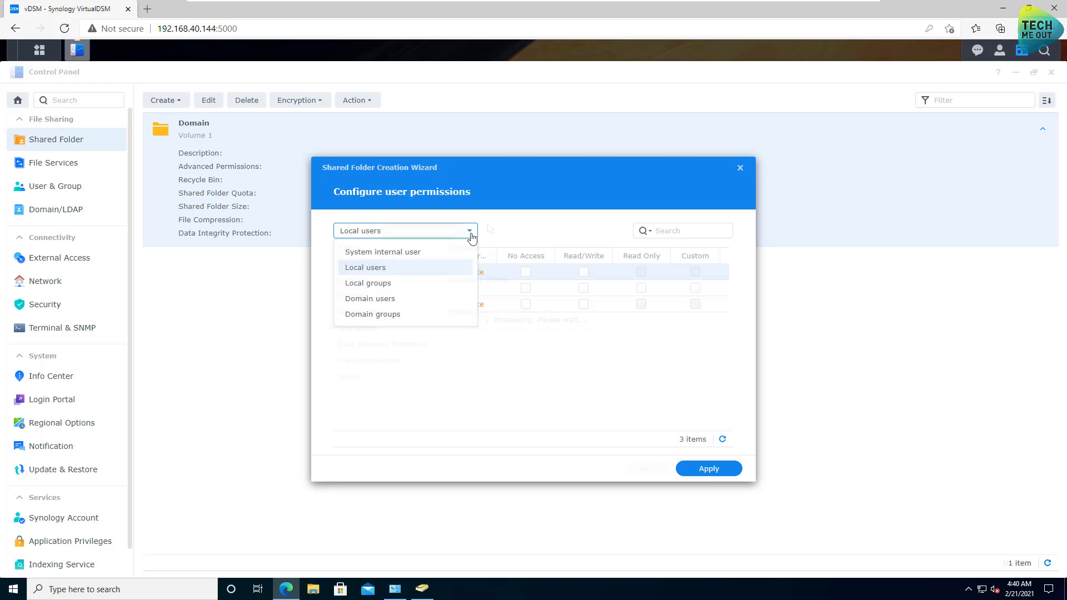
click(400, 315)
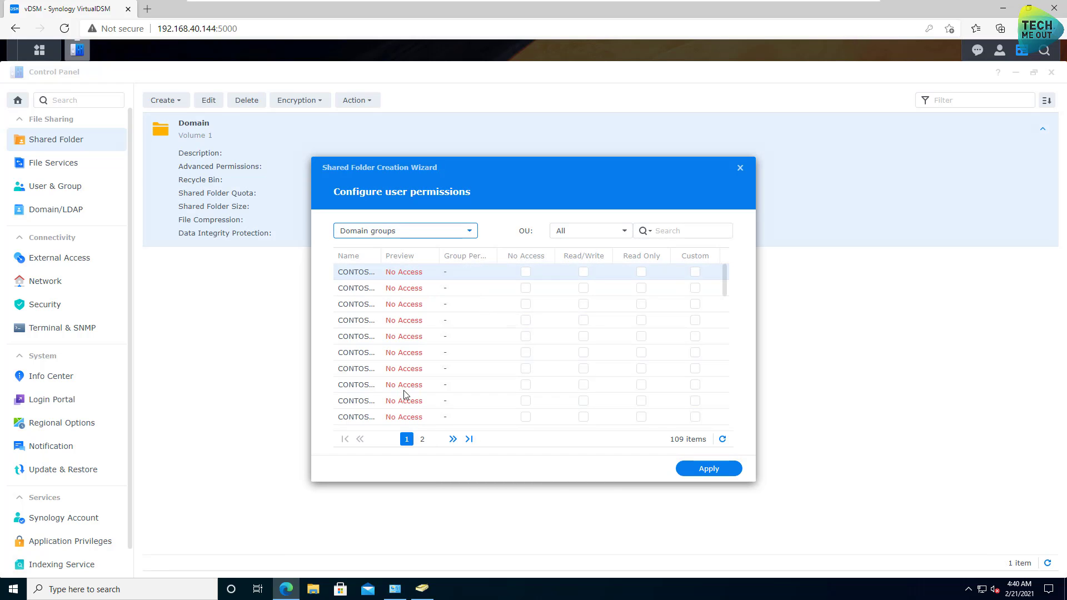
drag(381, 259, 507, 294)
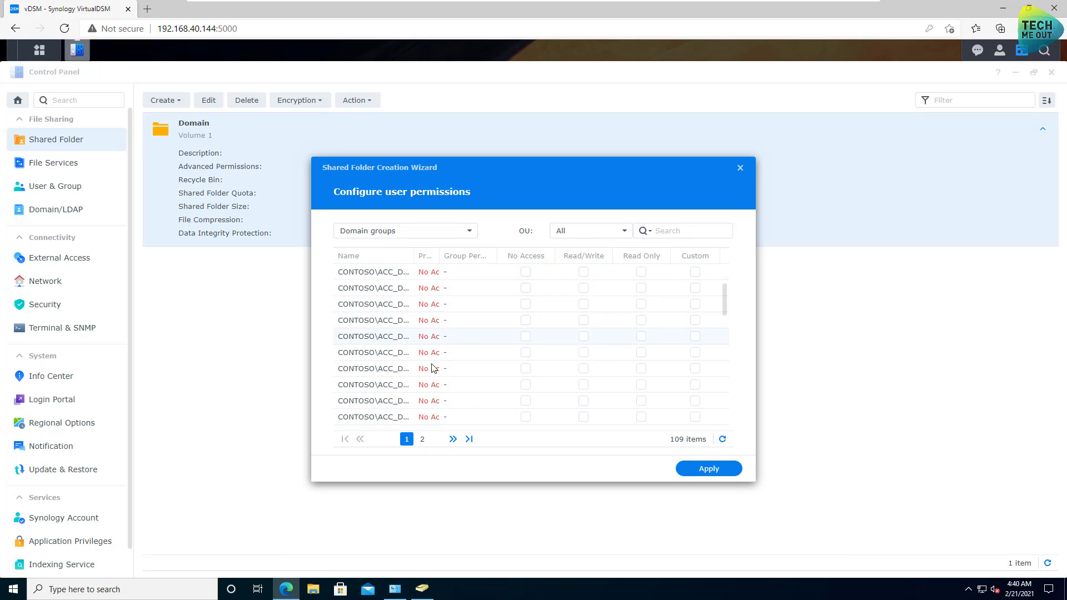
click(583, 370)
click(525, 369)
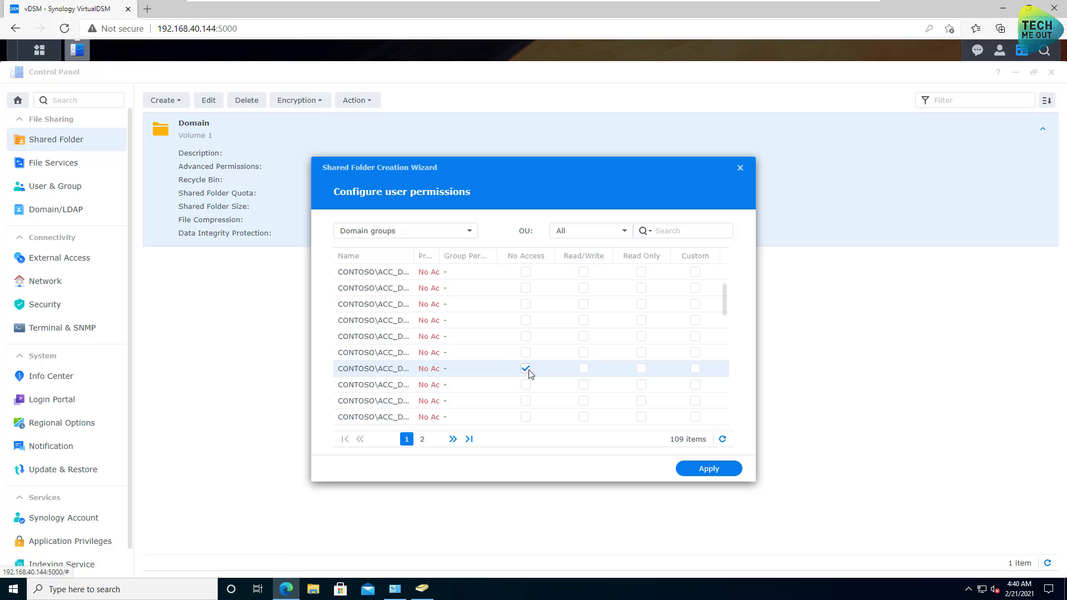
click(583, 369)
click(525, 369)
click(741, 169)
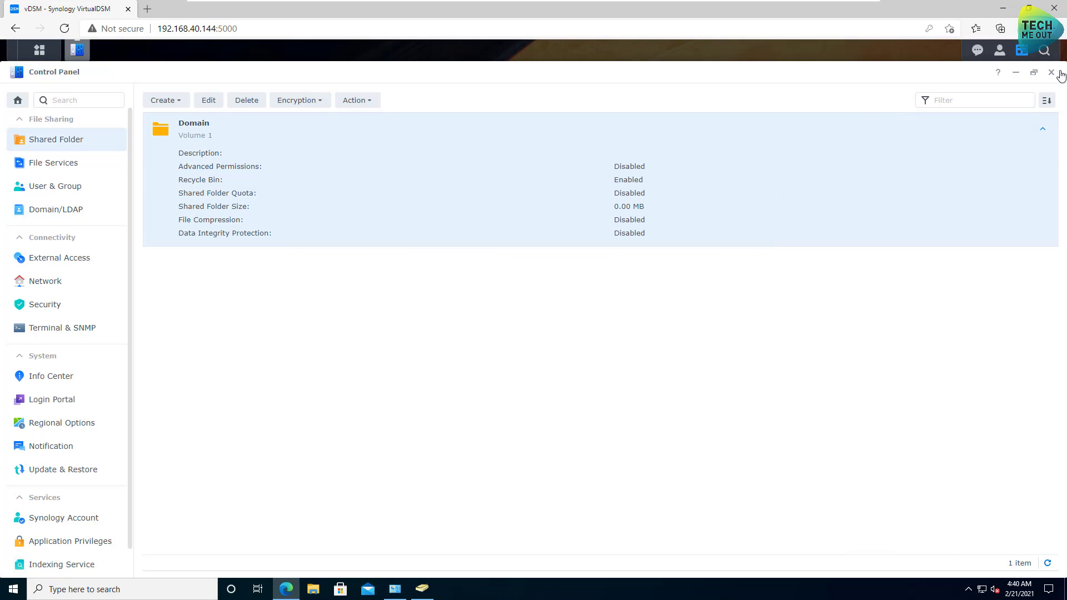